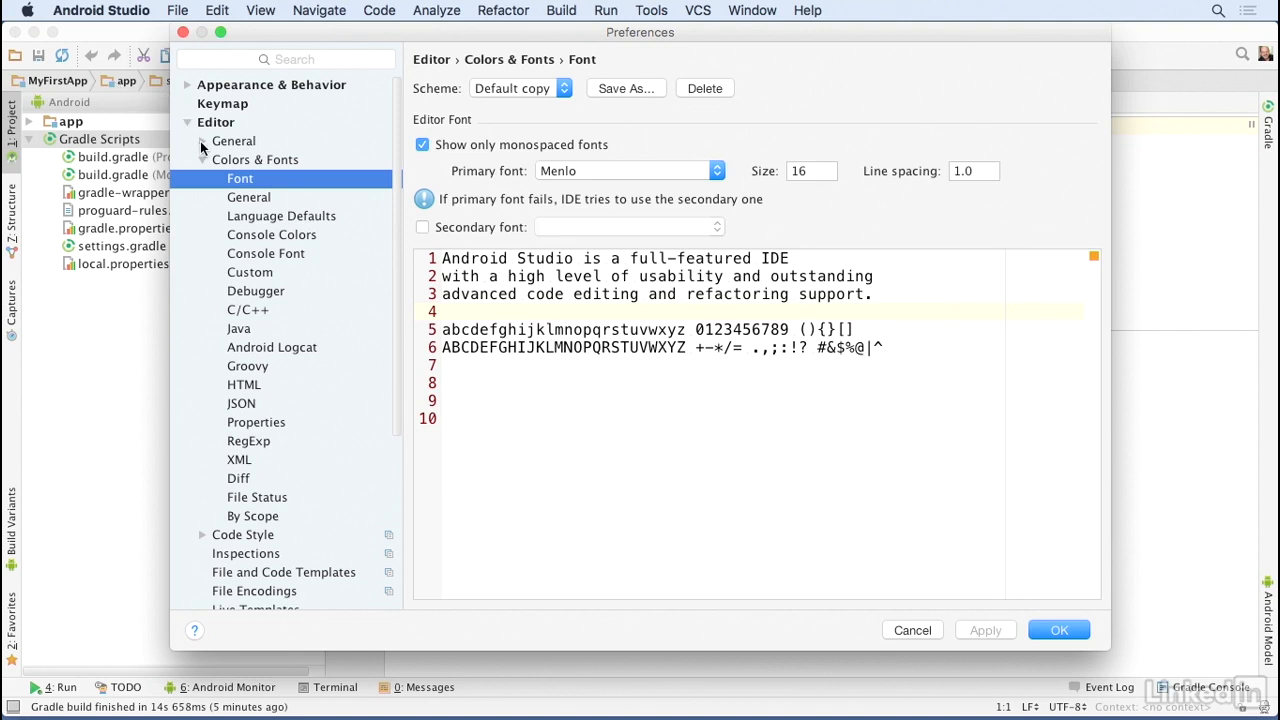
Expand the General editor settings to view their categories, and leave the preferences without changes
{"action": "left_click", "coordinate": [202, 141]}
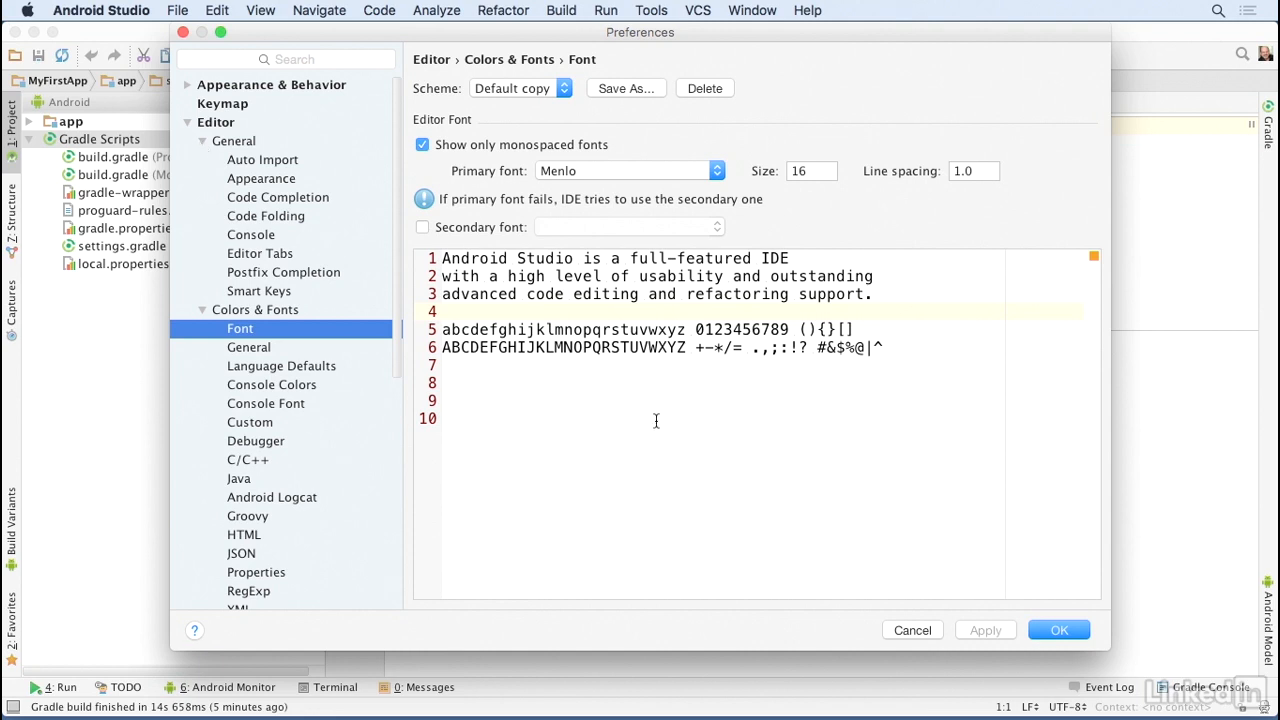
{"action": "left_click", "coordinate": [902, 633]}
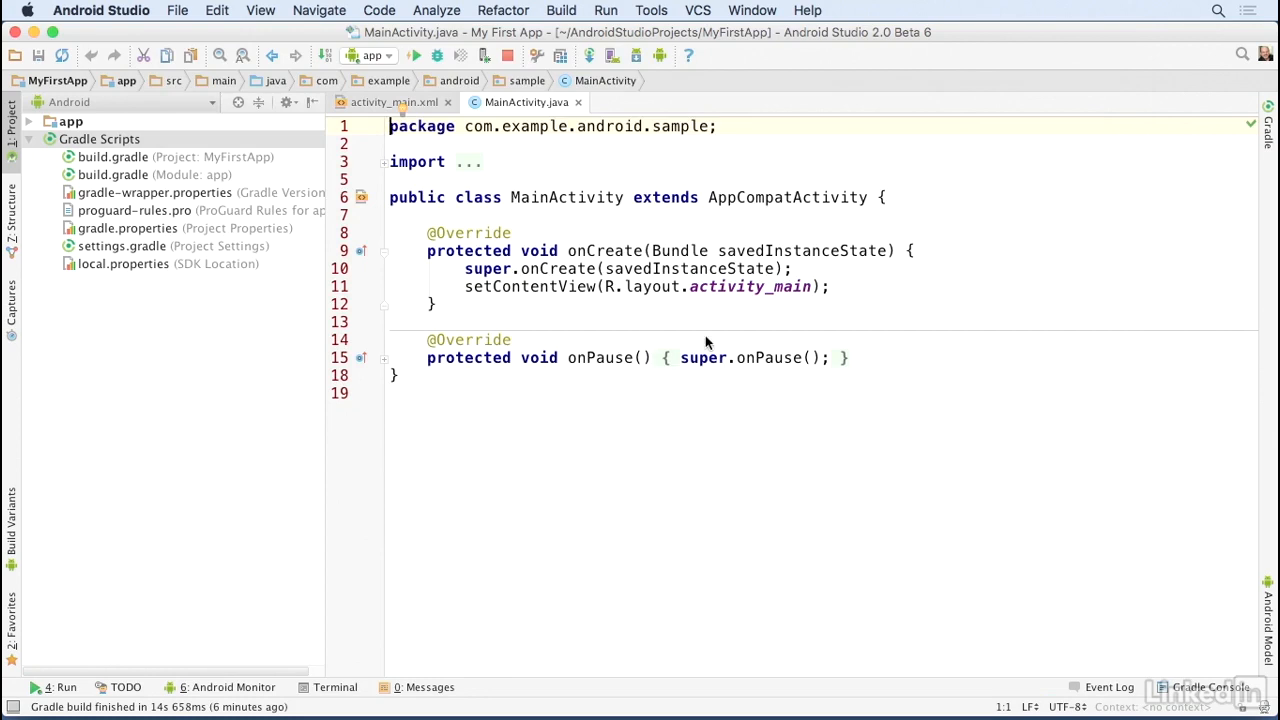
Export all the checked IDE settings to settings.jar in the home Desktop folder
{"action": "left_click", "coordinate": [178, 11]}
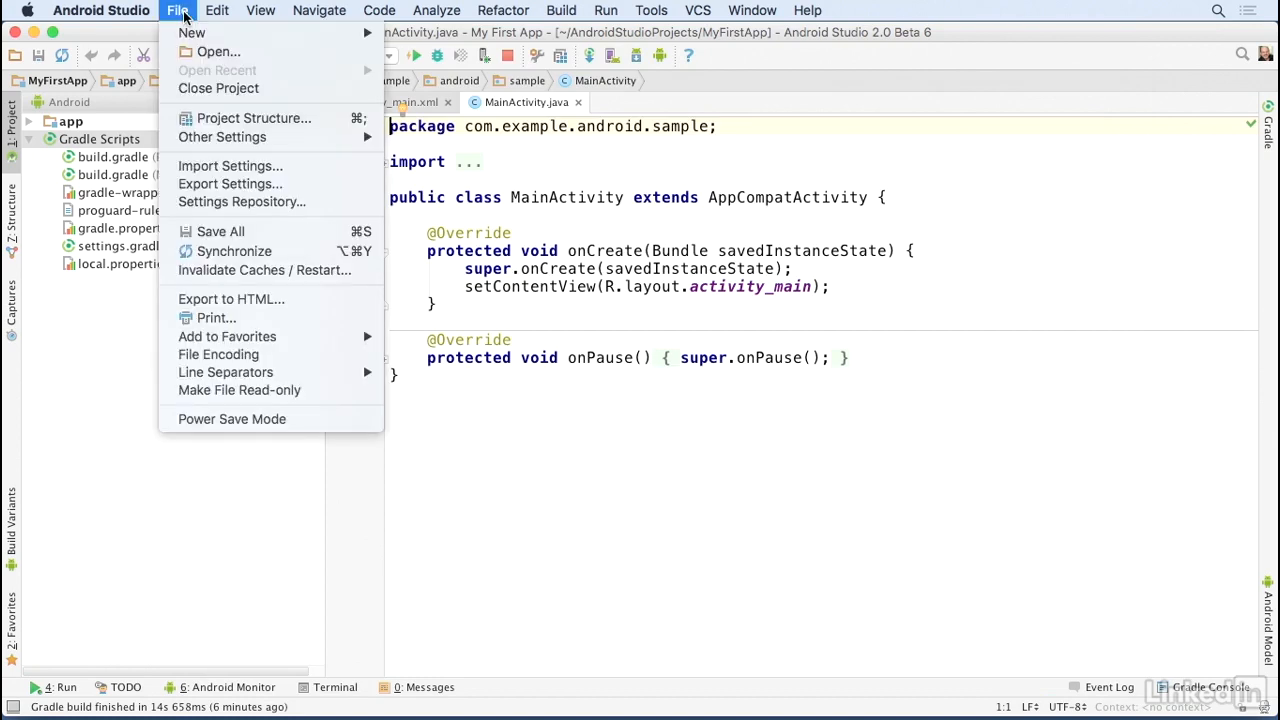
{"action": "left_click", "coordinate": [188, 184]}
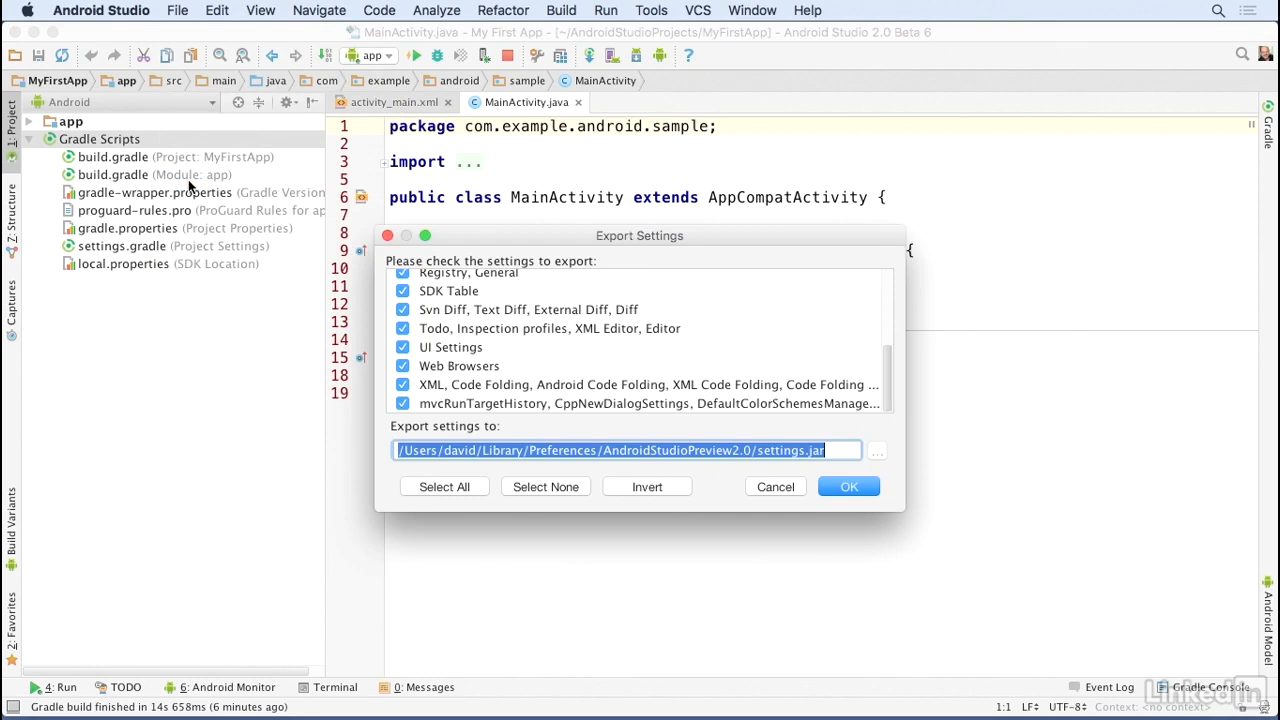
{"action": "mouse_move", "coordinate": [890, 366]}
{"action": "left_mouse_down"}
{"action": "mouse_move", "coordinate": [887, 281]}
{"action": "mouse_move", "coordinate": [884, 362]}
{"action": "left_mouse_up"}
{"action": "double_click", "coordinate": [490, 452]}
{"action": "key", "text": "shift+Right"}
{"action": "key", "text": "shift+Right"}
{"action": "key", "text": "shift+Right"}
{"action": "key", "text": "shift+Right"}
{"action": "key", "text": "shift+Right"}
{"action": "key", "text": "shift+Right"}
{"action": "key", "text": "shift+Right"}
{"action": "key", "text": "shift+Right"}
{"action": "key", "text": "shift+Right"}
{"action": "key", "text": "shift+Right"}
{"action": "key", "text": "shift+Right"}
{"action": "key", "text": "shift+Right"}
{"action": "key", "text": "shift+Right"}
{"action": "key", "text": "shift+Right"}
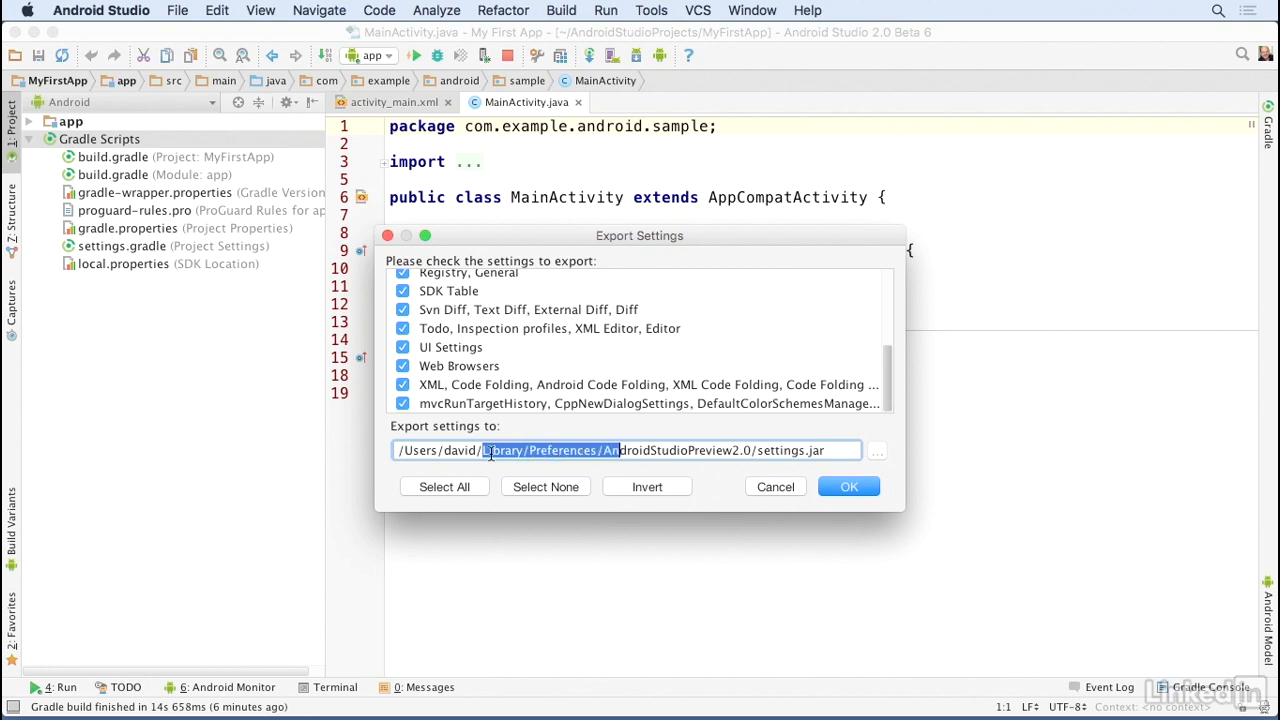
{"action": "key", "text": "shift+Right"}
{"action": "key", "text": "shift+Right"}
{"action": "key", "text": "shift+Right"}
{"action": "key", "text": "shift+Right"}
{"action": "key", "text": "shift+Right"}
{"action": "key", "text": "shift+Right"}
{"action": "key", "text": "shift+Right"}
{"action": "key", "text": "shift+Right"}
{"action": "key", "text": "shift+Right"}
{"action": "key", "text": "shift+Right"}
{"action": "key", "text": "shift+Right"}
{"action": "key", "text": "shift+Right"}
{"action": "key", "text": "shift+Right"}
{"action": "key", "text": "shift+Right"}
{"action": "key", "text": "shift+Right"}
{"action": "key", "text": "shift+Right"}
{"action": "key", "text": "shift+Right"}
{"action": "key", "text": "shift+Right"}
{"action": "key", "text": "shift+Right"}
{"action": "key", "text": "shift+Right"}
{"action": "type", "text": "Desktop"}
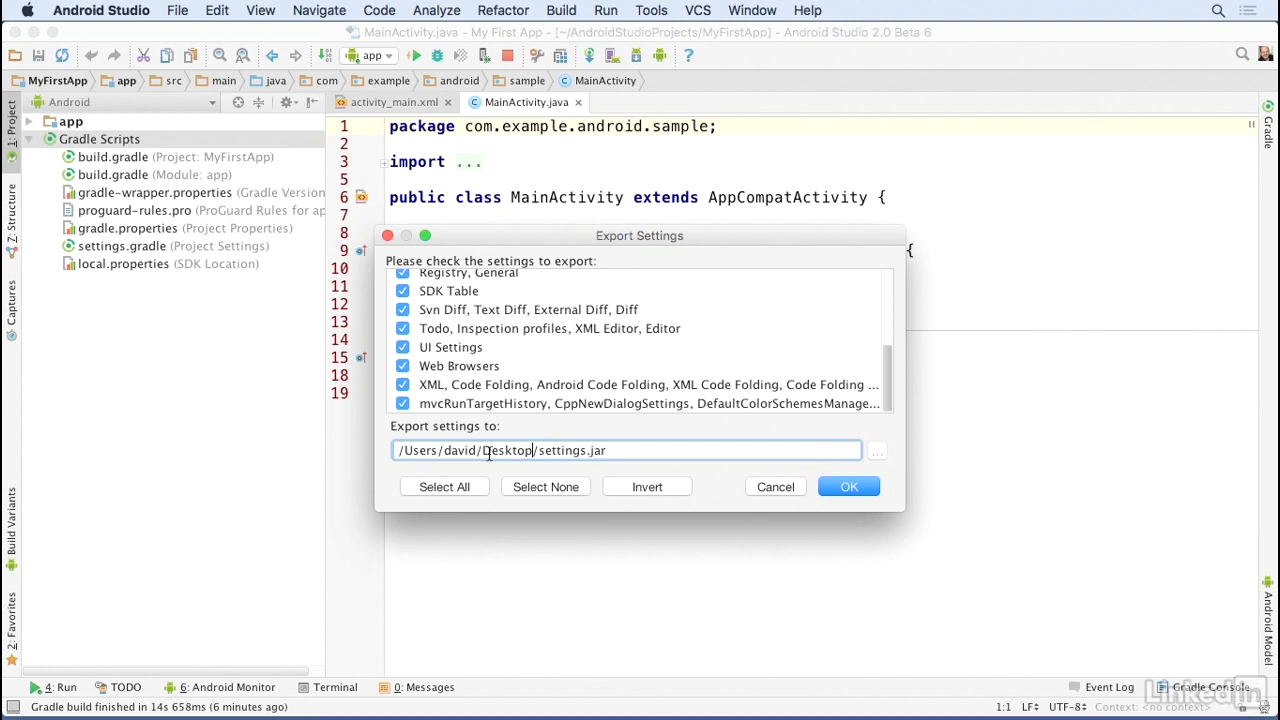
{"action": "left_click", "coordinate": [836, 489]}
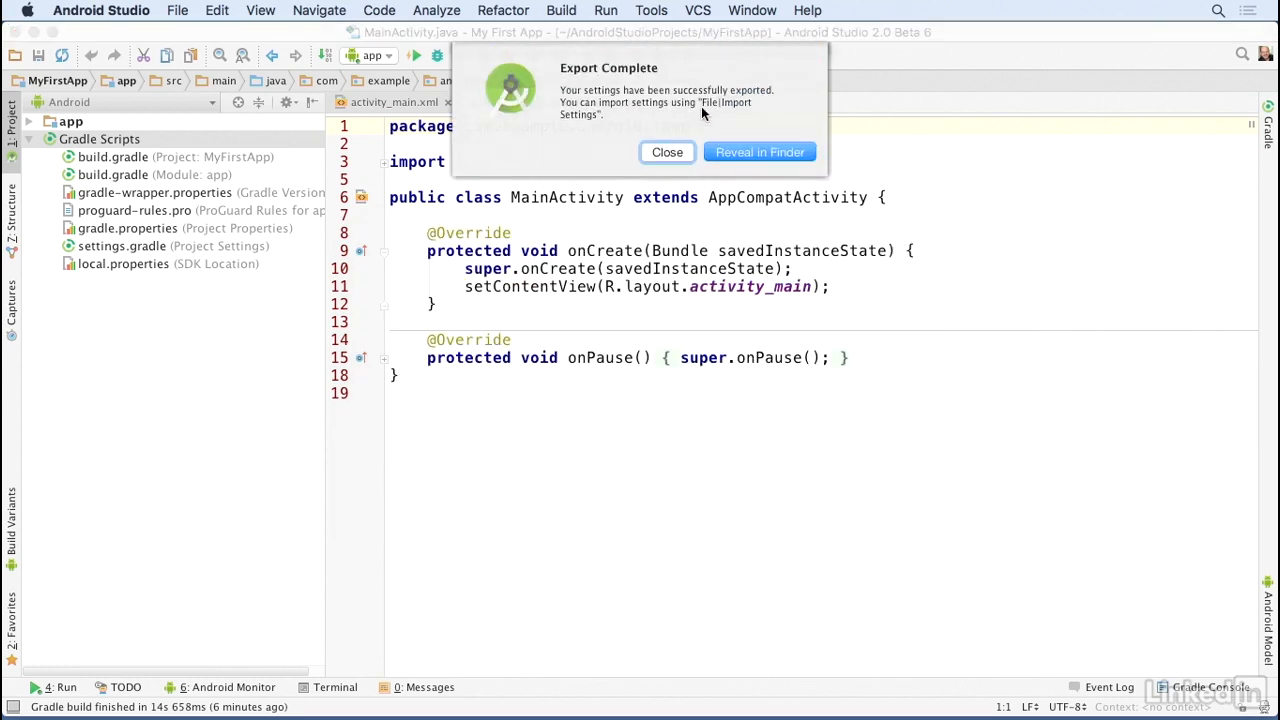
Reveal the exported settings.jar in Finder and close its window after viewing it
{"action": "left_click", "coordinate": [759, 152]}
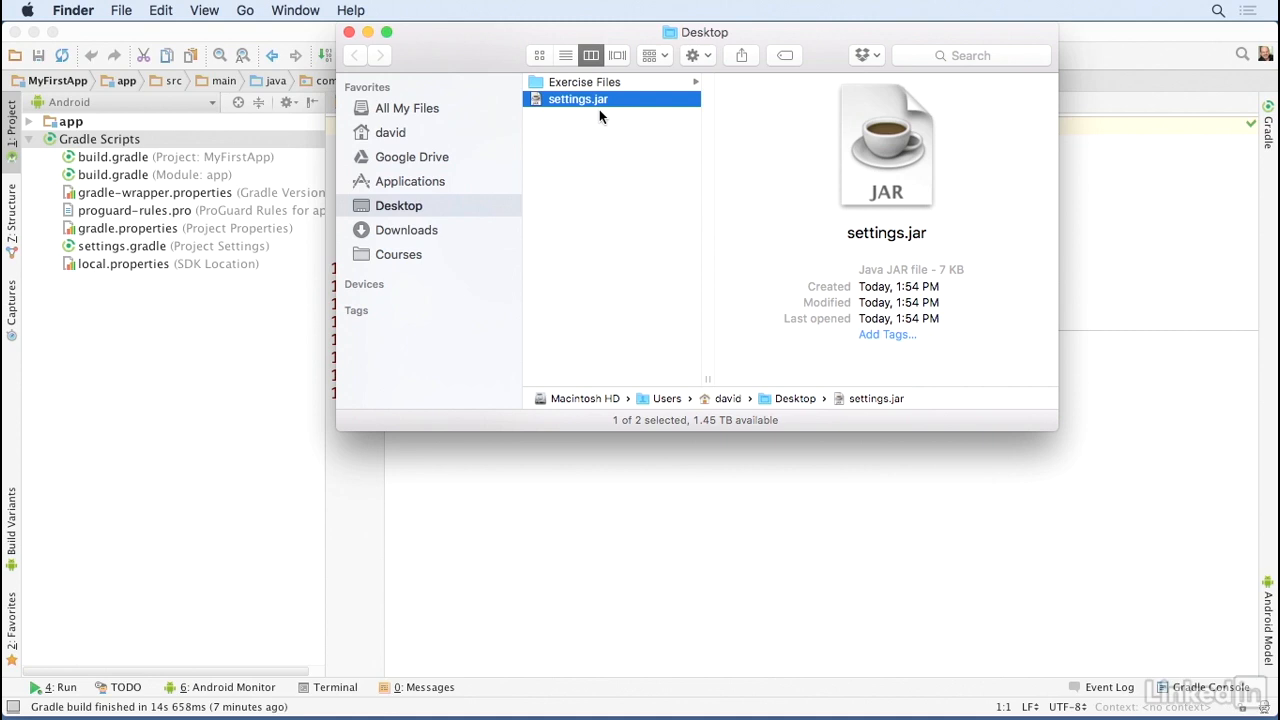
{"action": "left_click", "coordinate": [348, 32]}
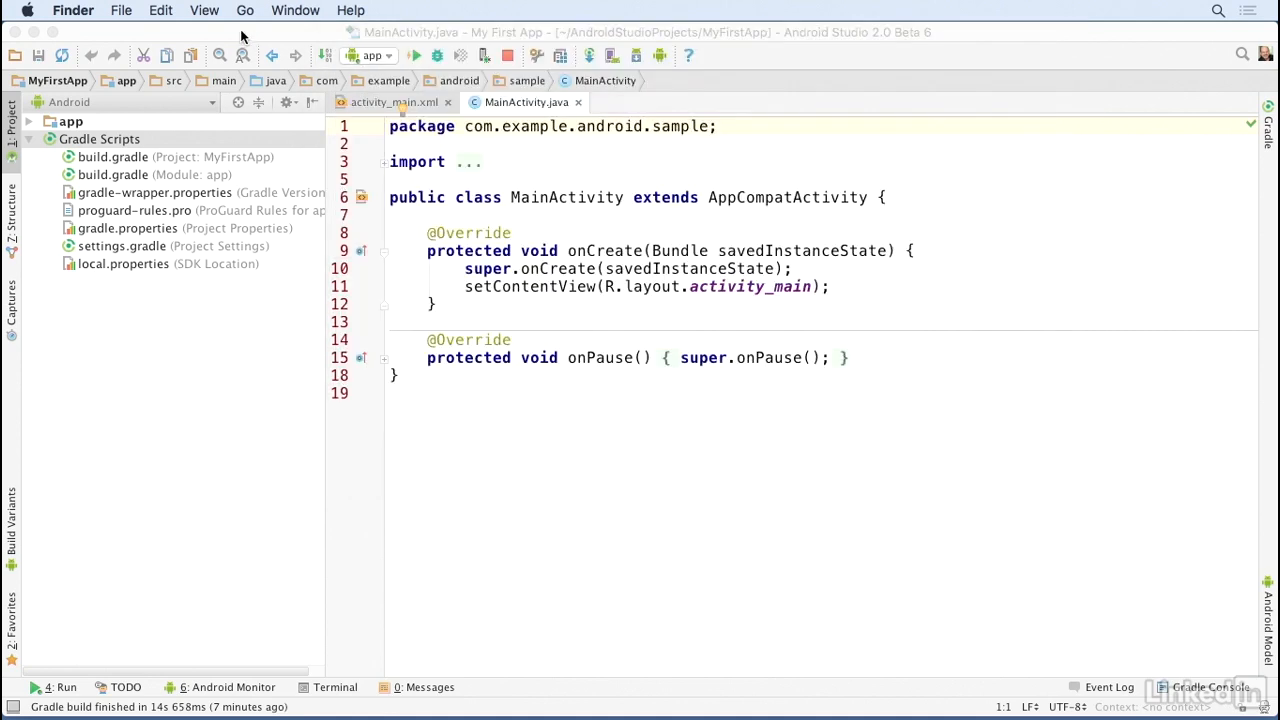
Return to Android Studio, close the MyFirstApp project and quit the application
{"action": "left_click", "coordinate": [241, 34]}
{"action": "left_click", "coordinate": [180, 14]}
{"action": "left_click", "coordinate": [195, 86]}
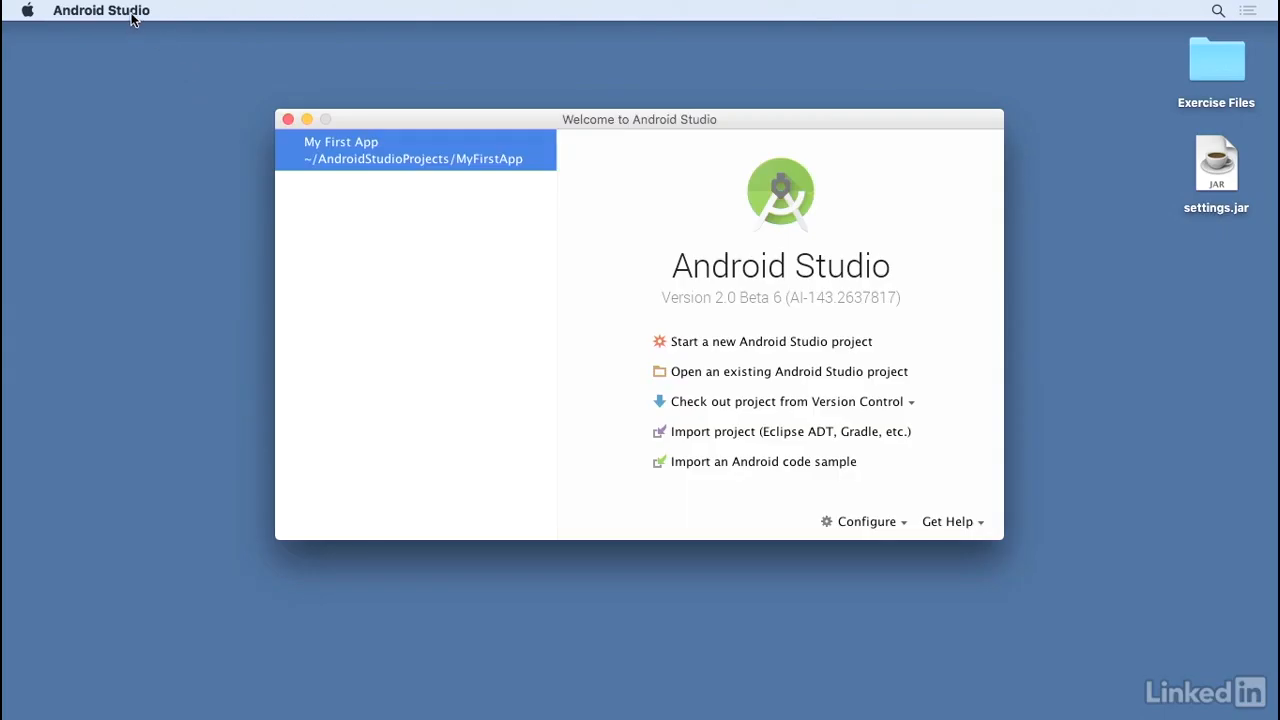
{"action": "left_click", "coordinate": [125, 10]}
{"action": "left_click", "coordinate": [142, 202]}
Go to the ~/Library/Preferences folder in Finder
{"action": "key", "text": "super+shift+g"}
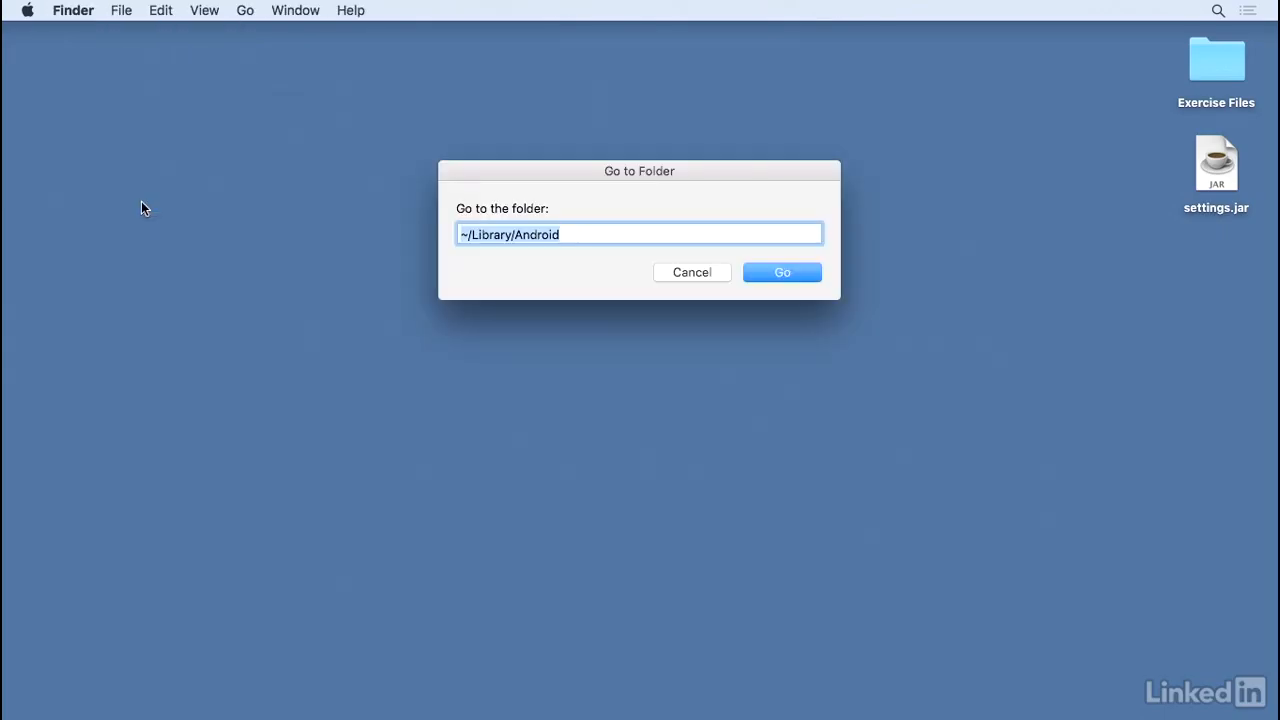
{"action": "key", "text": "Right"}
{"action": "key", "text": "BackSpace"}
{"action": "key", "text": "BackSpace"}
{"action": "key", "text": "BackSpace"}
{"action": "key", "text": "BackSpace"}
{"action": "key", "text": "BackSpace"}
{"action": "key", "text": "BackSpace"}
{"action": "key", "text": "BackSpace"}
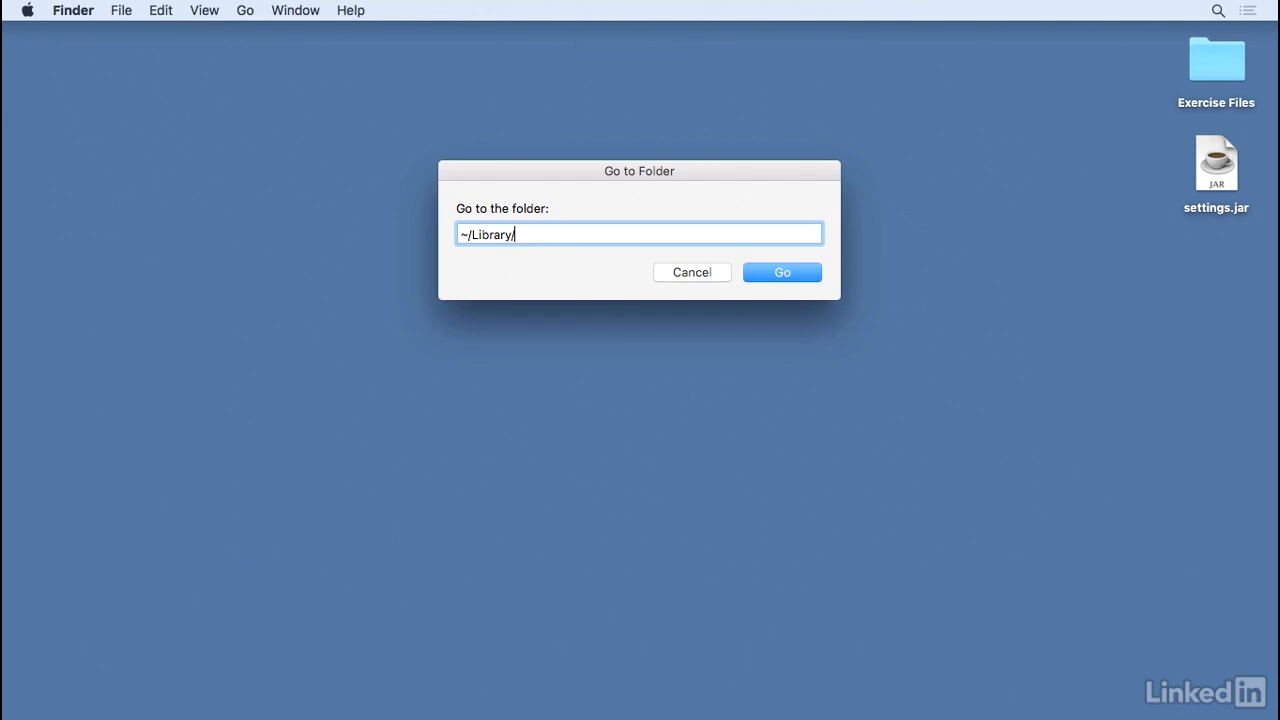
{"action": "type", "text": "Preferences"}
{"action": "key", "text": "Return"}
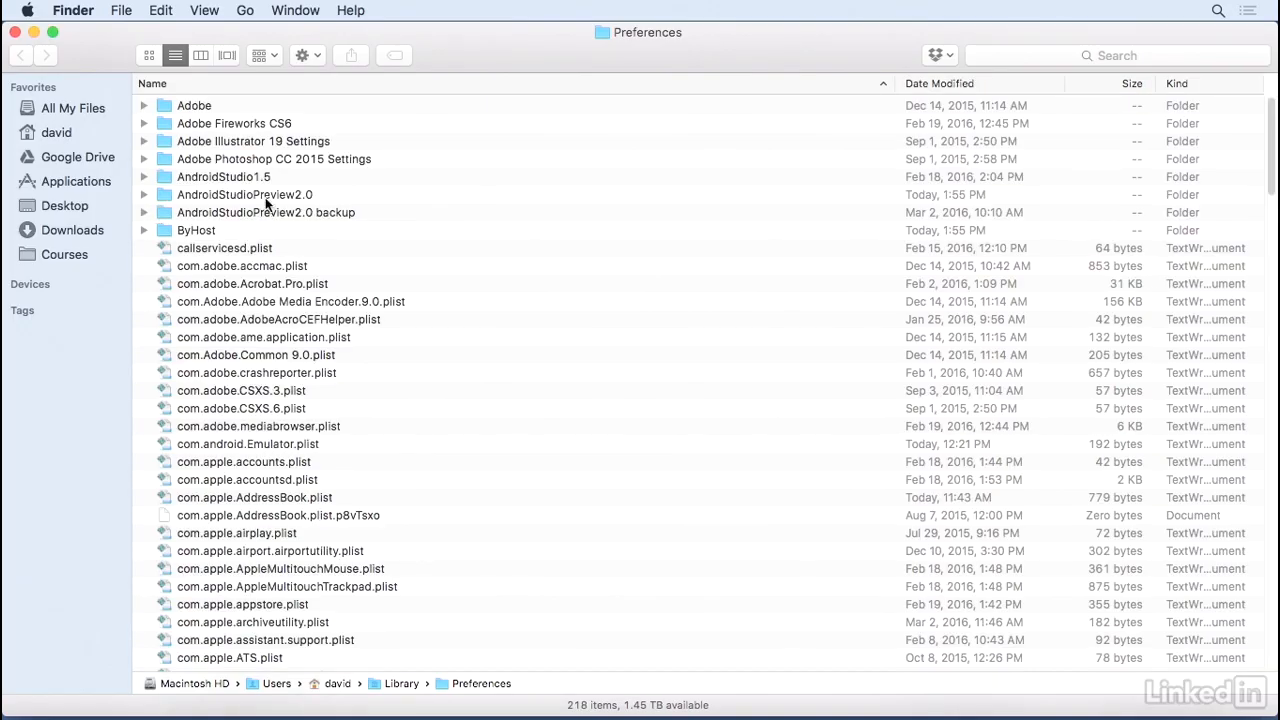
Move the AndroidStudioPreview2.0 preferences folder to the trash and close the Finder window
{"action": "left_click", "coordinate": [265, 197]}
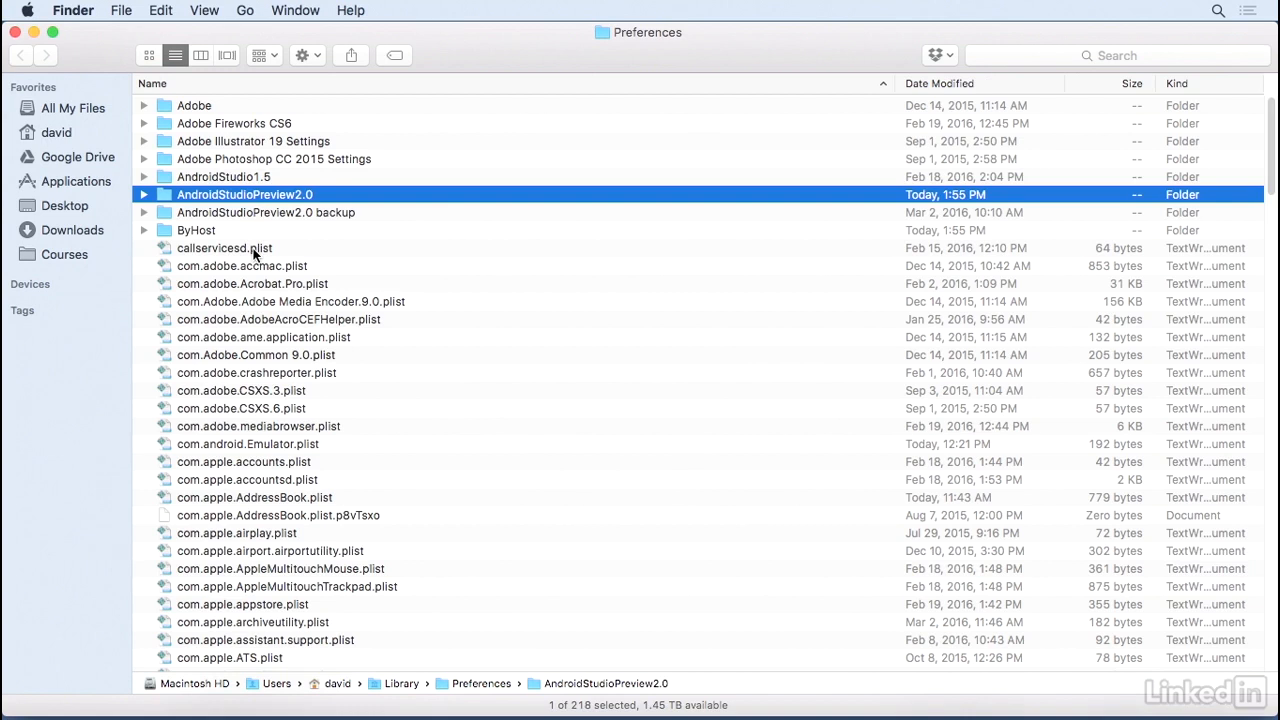
{"action": "key", "text": "super+BackSpace"}
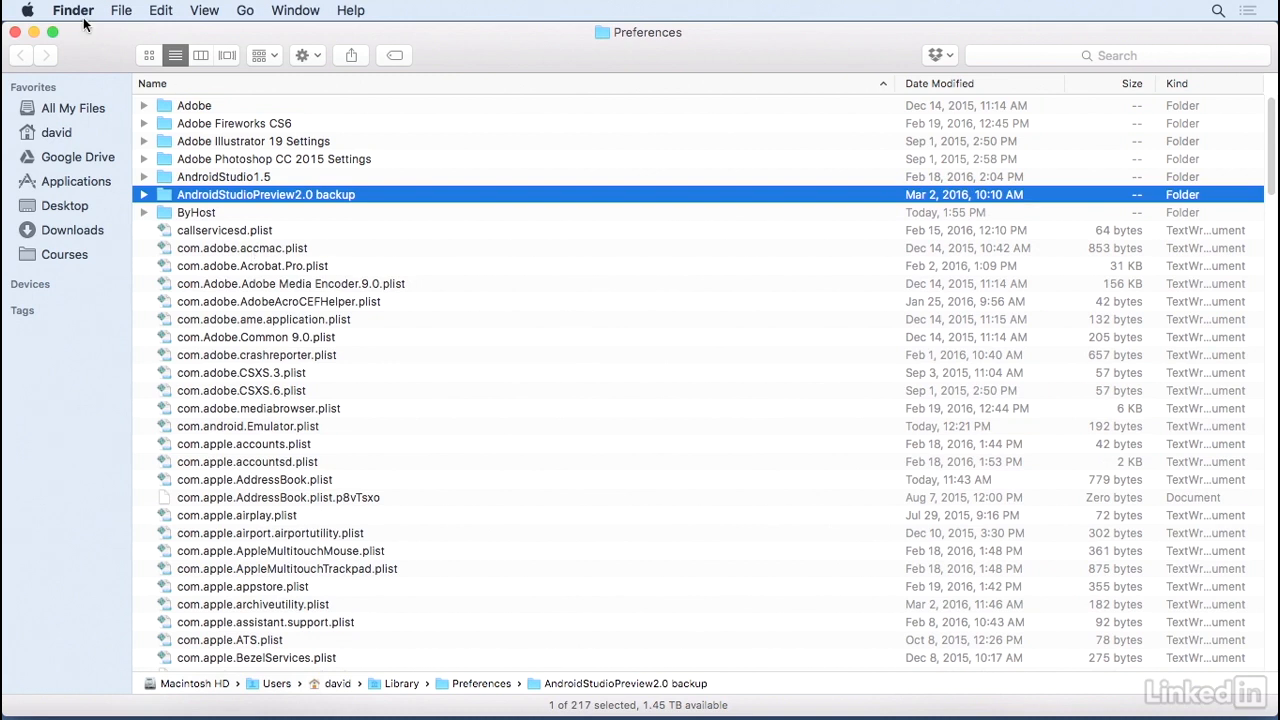
{"action": "left_click", "coordinate": [15, 32]}
Launch Android Studio from the Applications folder in a new Finder window
{"action": "key", "text": "super+n"}
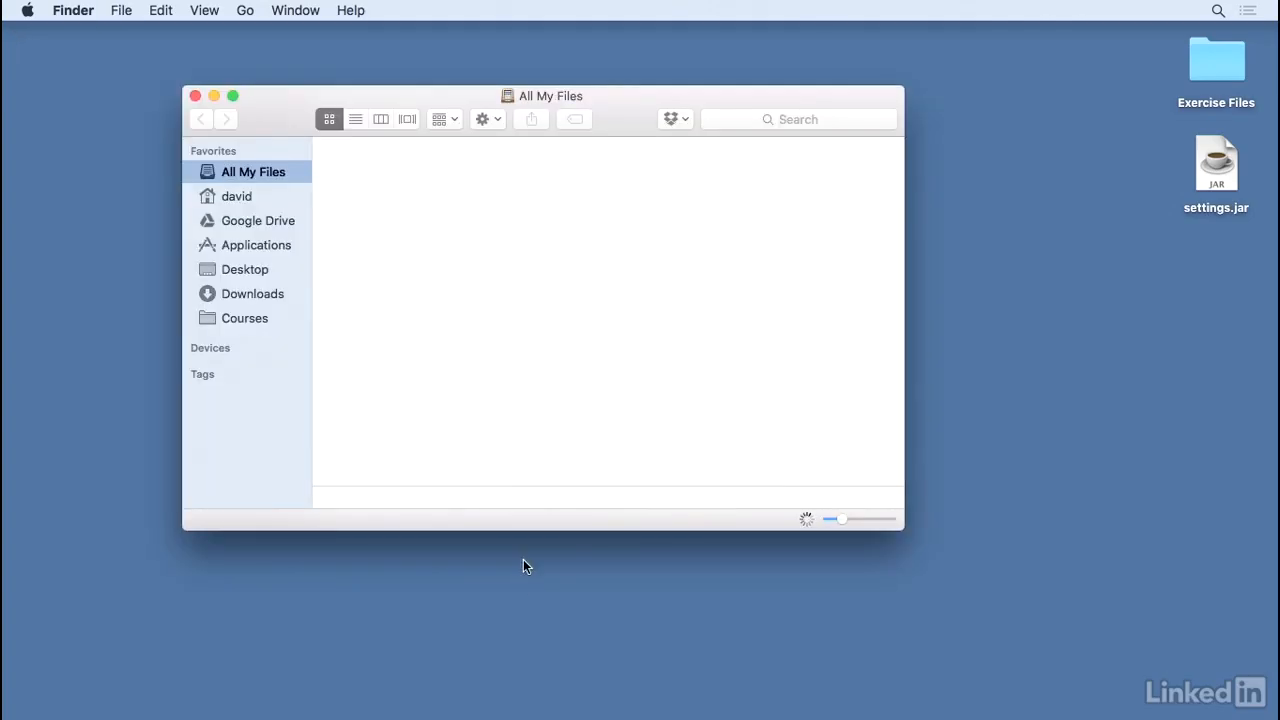
{"action": "left_click", "coordinate": [288, 249]}
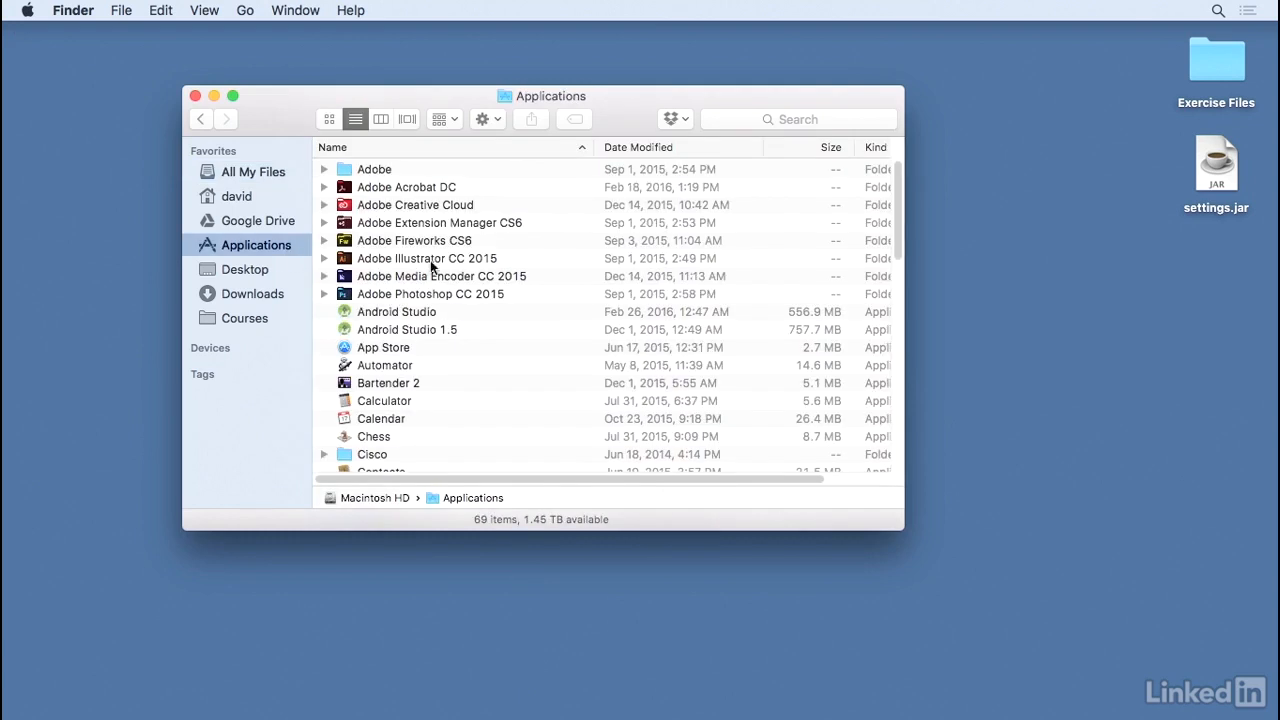
{"action": "double_click", "coordinate": [422, 314]}
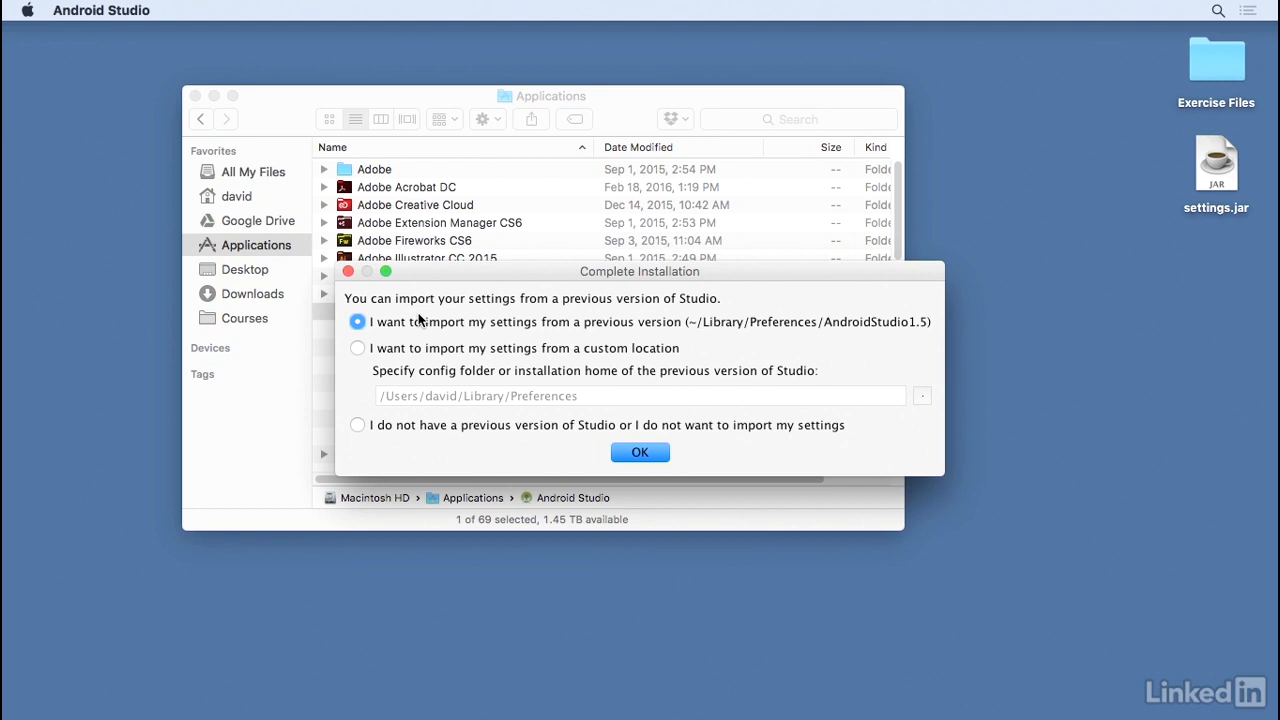
Complete the installation prompt by choosing not to import settings from a previous version of Studio
{"action": "left_click", "coordinate": [510, 349]}
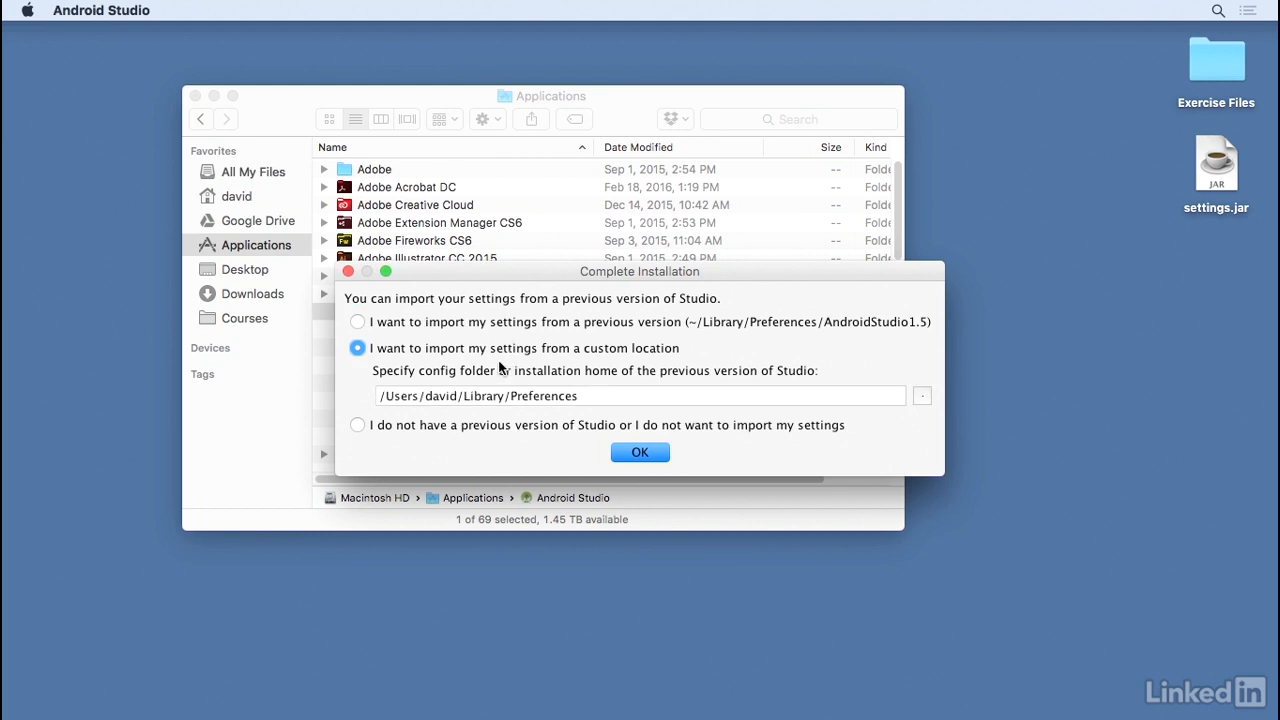
{"action": "left_click", "coordinate": [491, 425]}
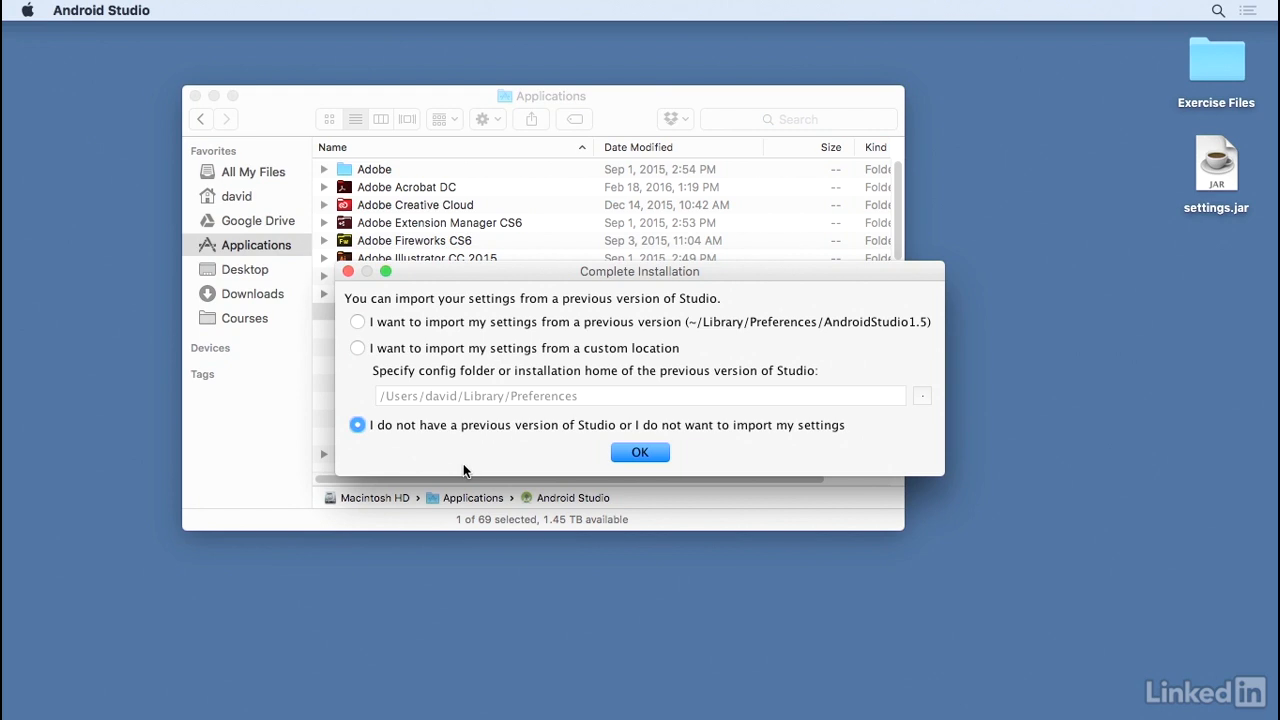
{"action": "left_click", "coordinate": [656, 455]}
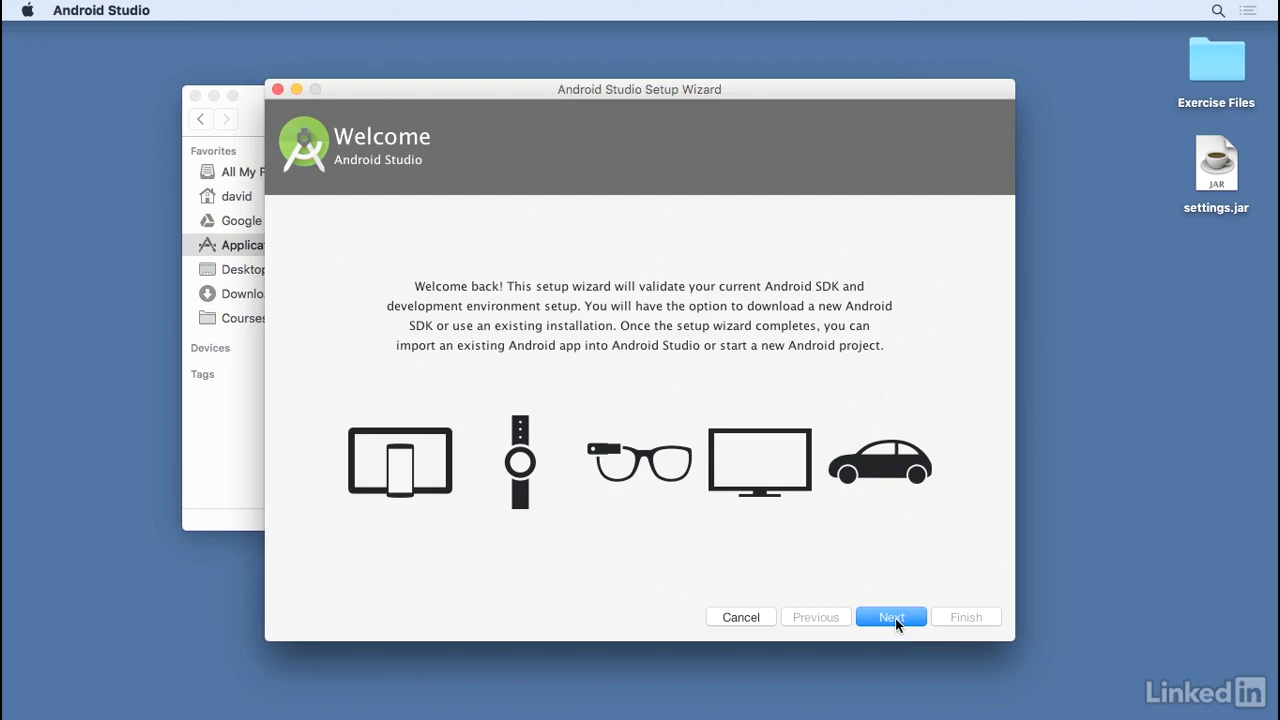
Complete the setup wizard with the Standard install type
{"action": "left_click", "coordinate": [895, 618]}
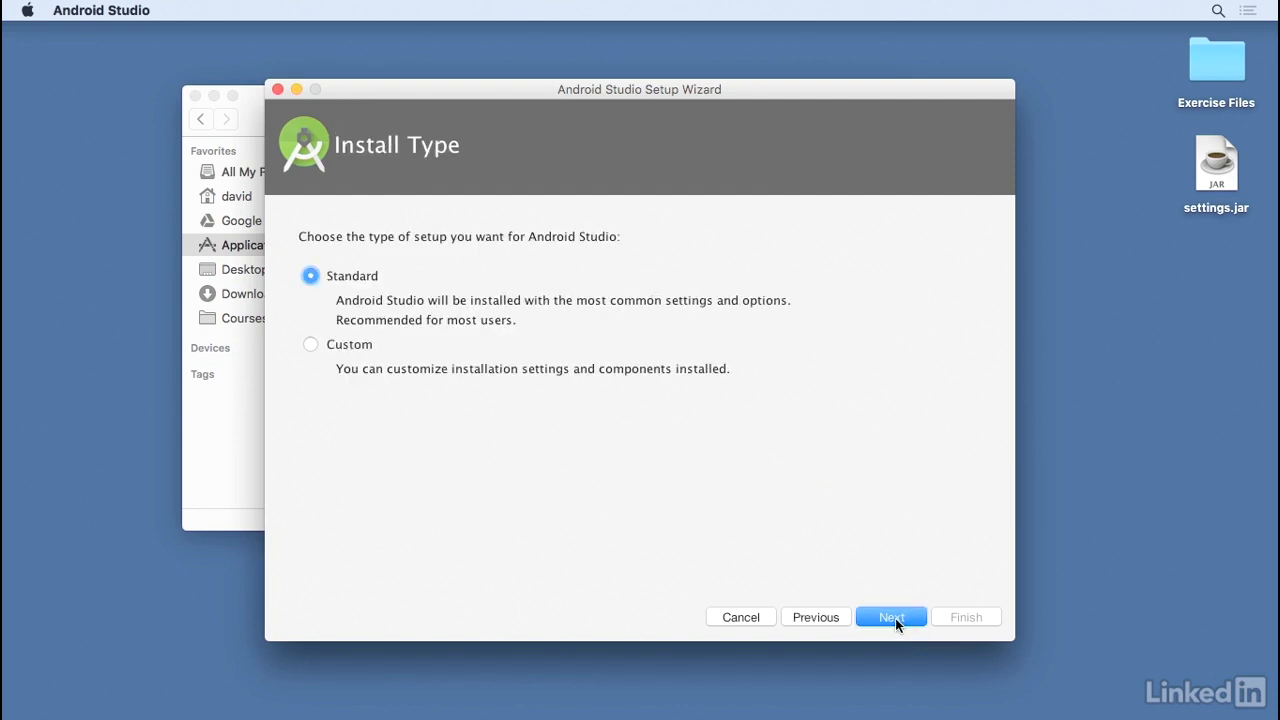
{"action": "left_click", "coordinate": [895, 618]}
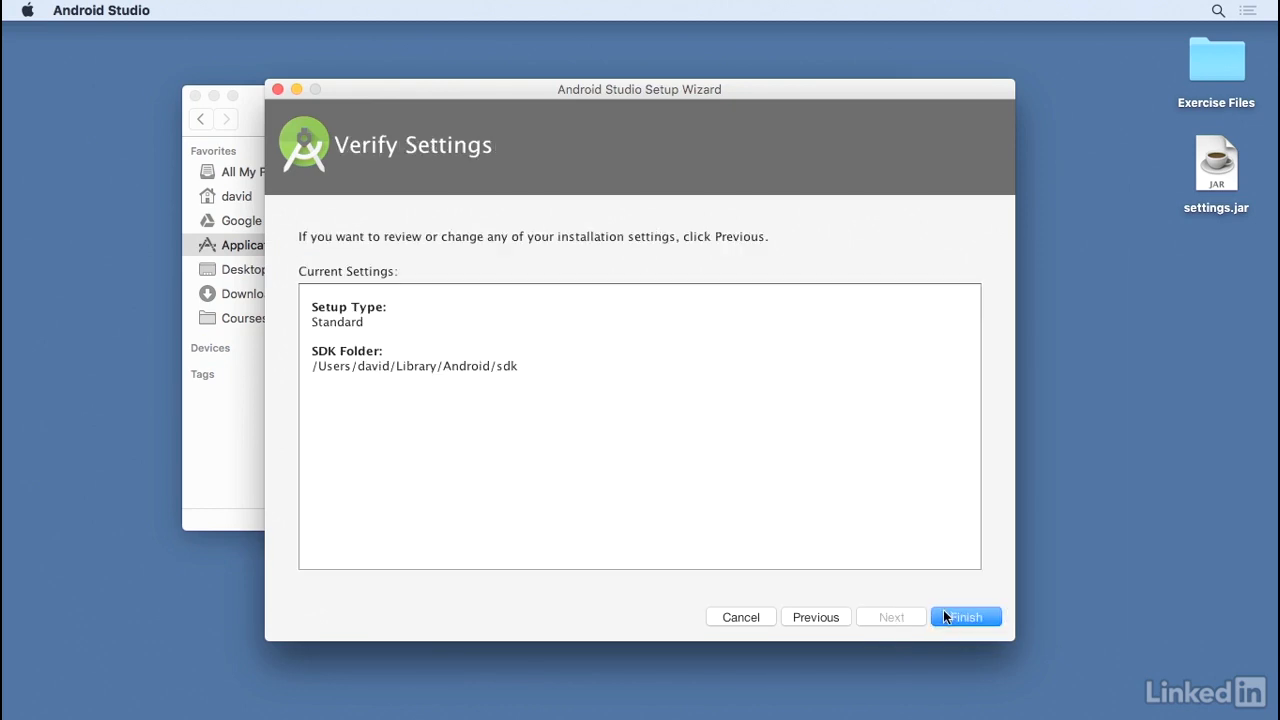
{"action": "left_click", "coordinate": [944, 617]}
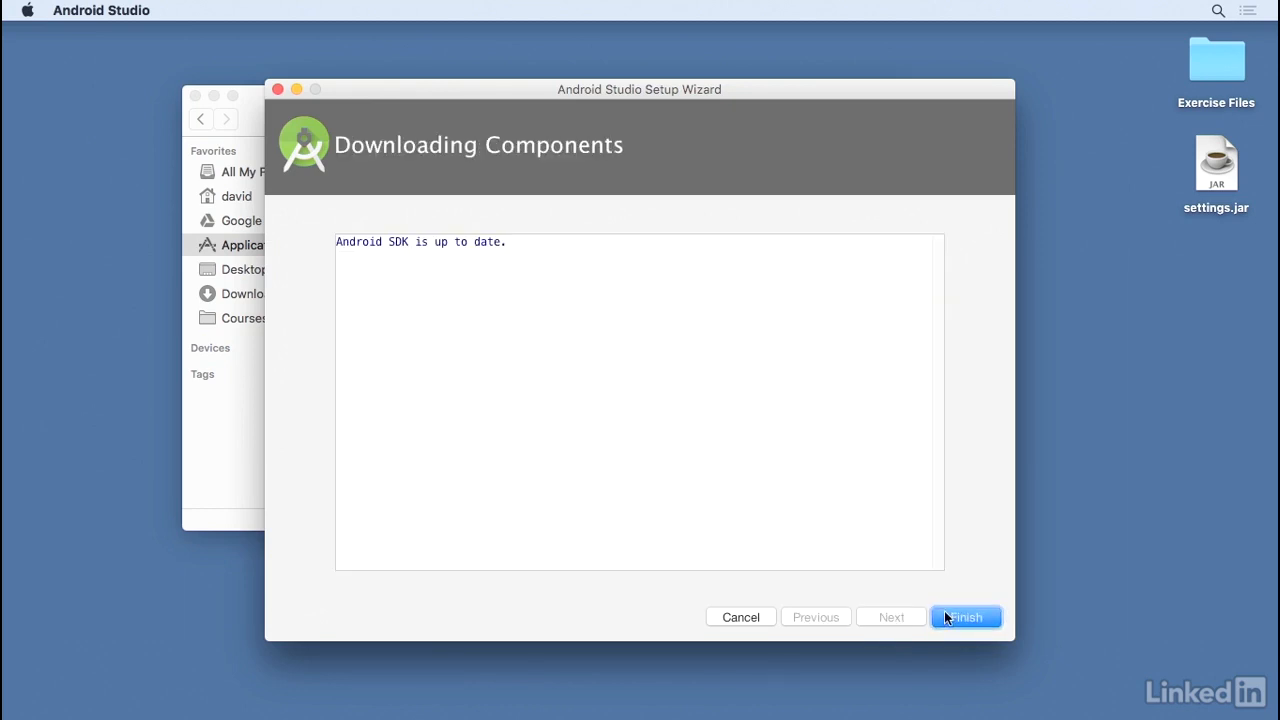
{"action": "left_click", "coordinate": [945, 612]}
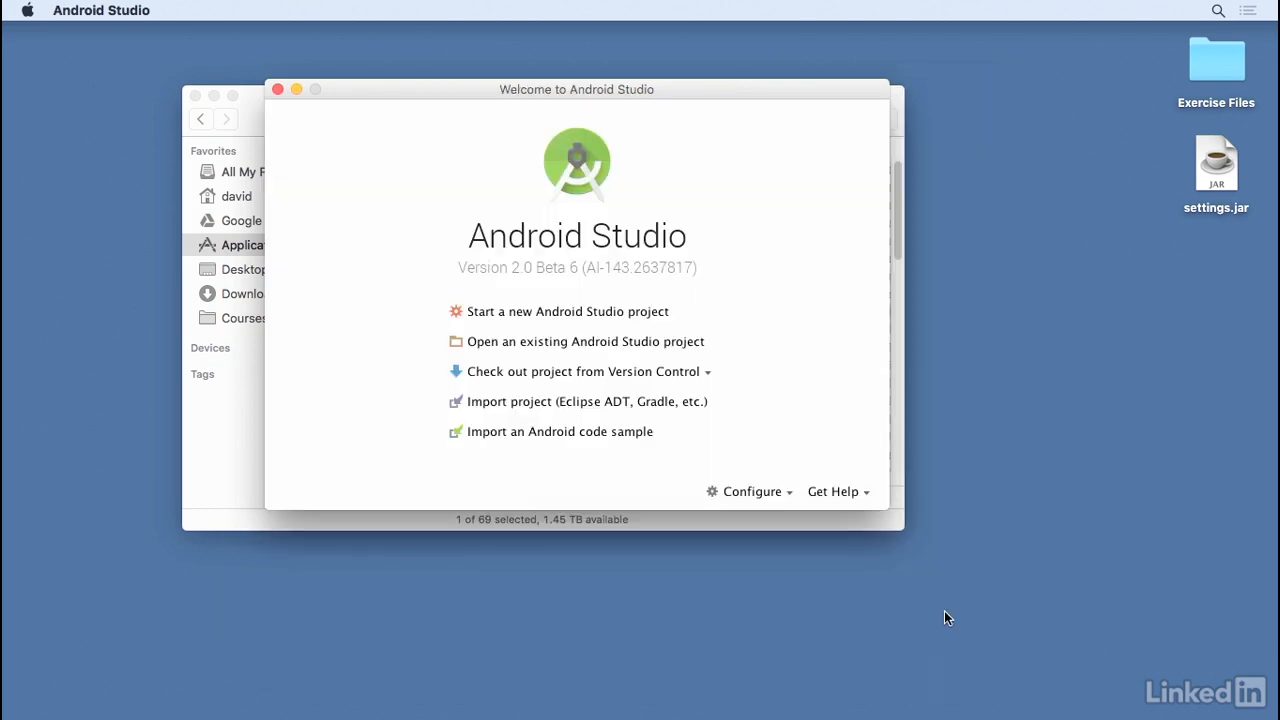
Close the leftover Finder window and open the existing MyFirstApp project from the AndroidStudioProjects folder
{"action": "left_click", "coordinate": [195, 95]}
{"action": "left_click", "coordinate": [473, 337]}
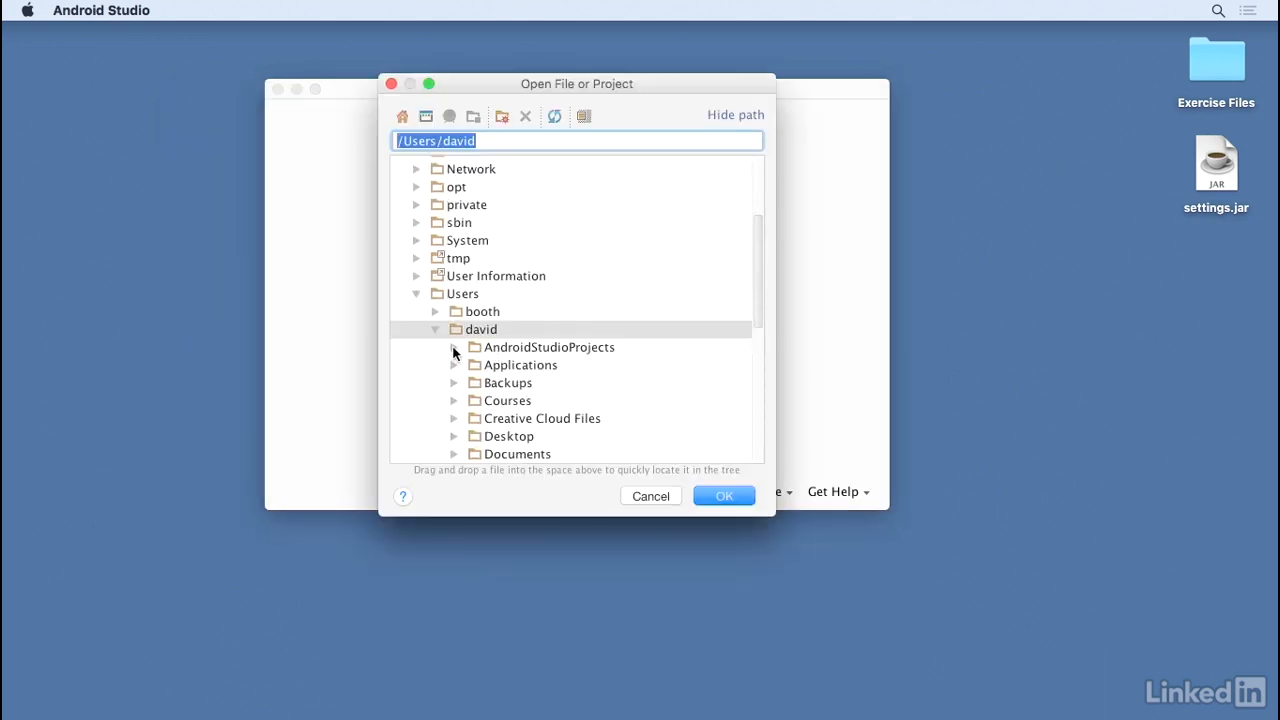
{"action": "left_click", "coordinate": [453, 347]}
{"action": "left_click", "coordinate": [490, 366]}
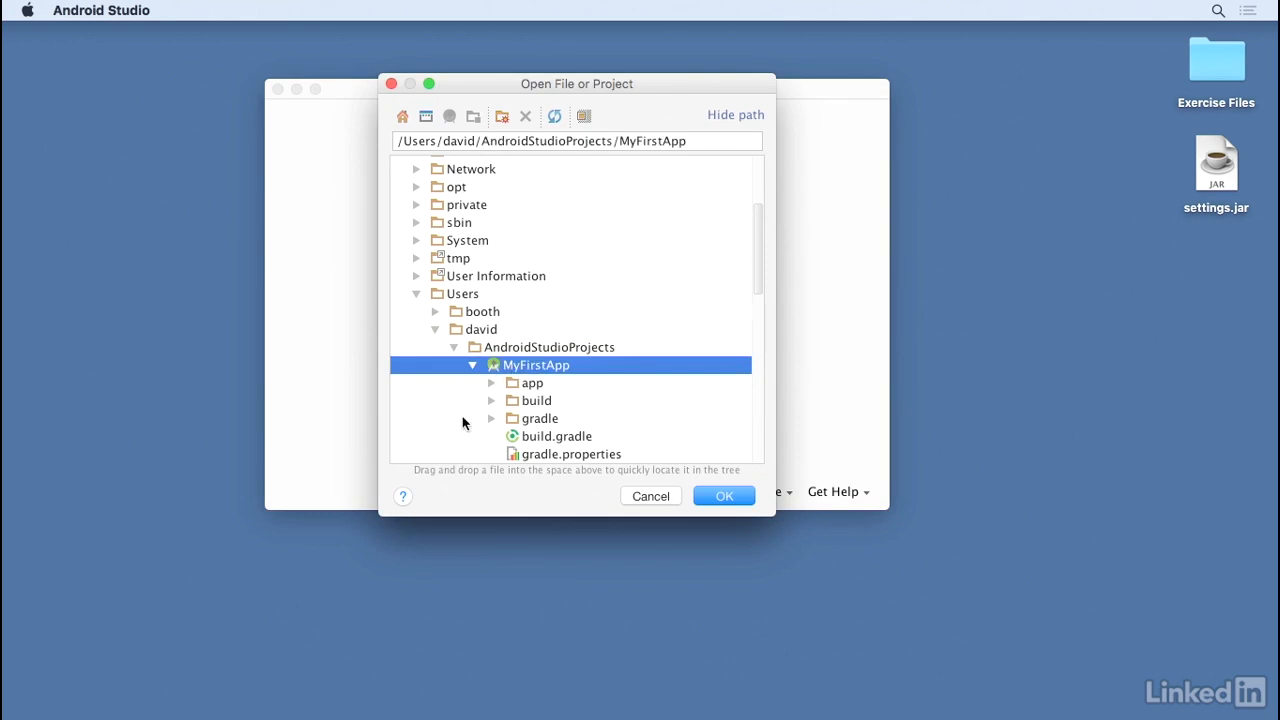
{"action": "left_click", "coordinate": [726, 496]}
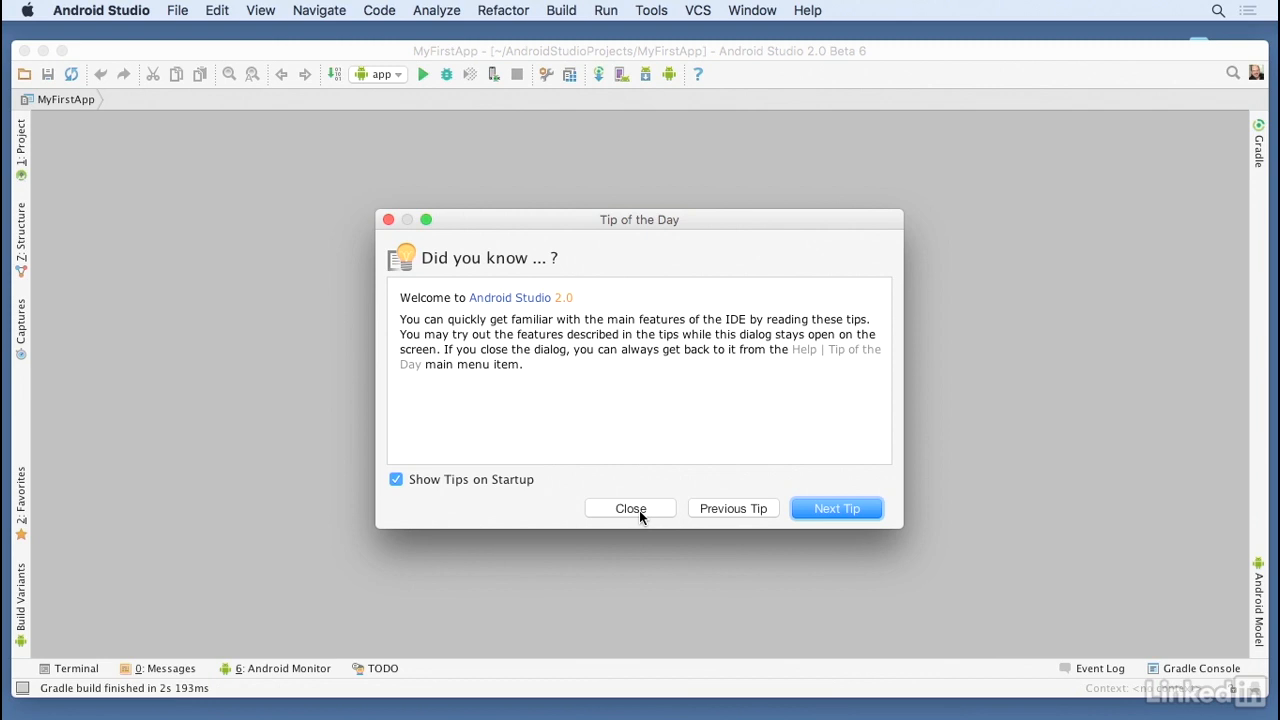
Dismiss the tip of the day, maximize the project window and open MainActivity from the com.example.android.sample package
{"action": "left_click", "coordinate": [631, 509]}
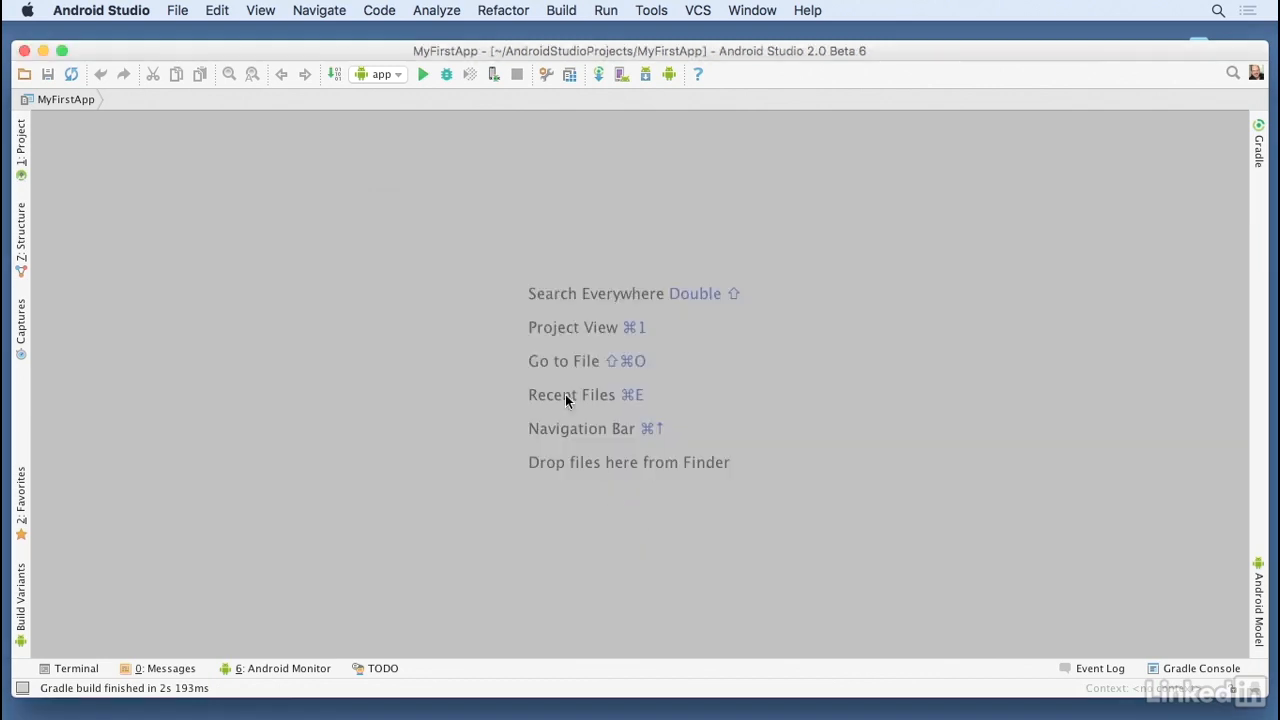
{"action": "double_click", "coordinate": [443, 50]}
{"action": "left_click", "coordinate": [17, 127]}
{"action": "left_click", "coordinate": [30, 122]}
{"action": "left_click", "coordinate": [28, 121]}
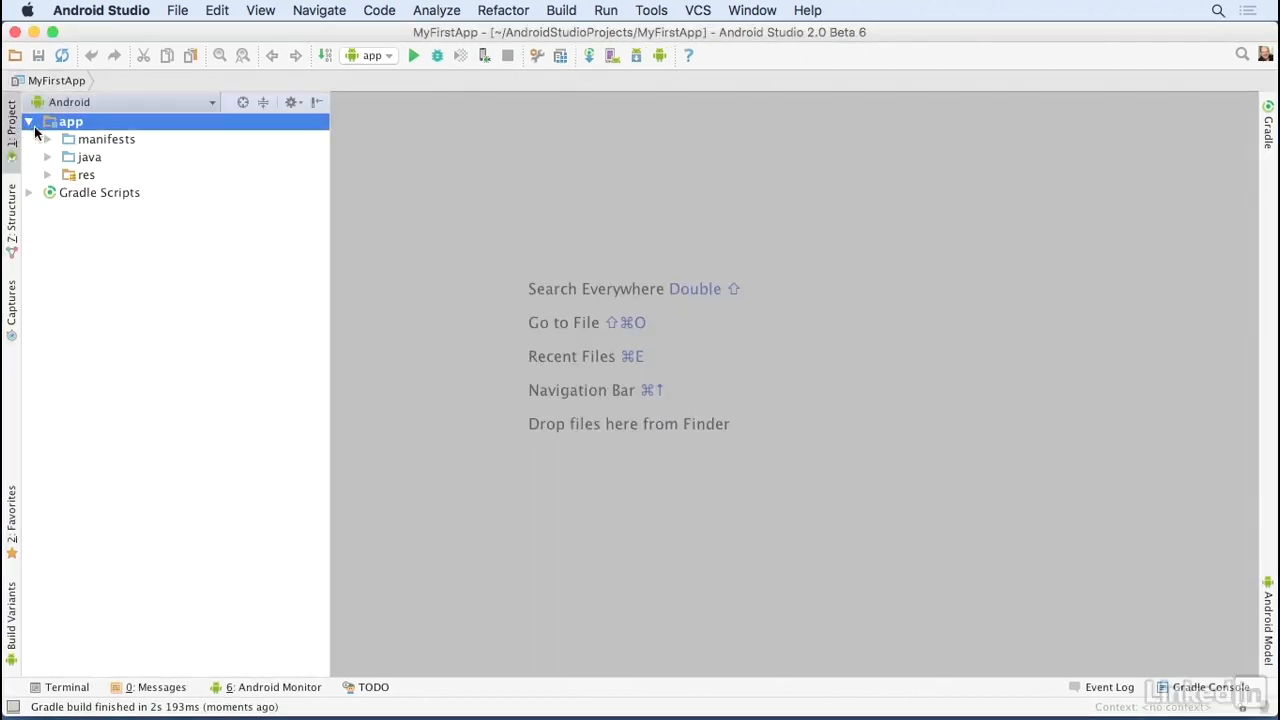
{"action": "left_click", "coordinate": [47, 157]}
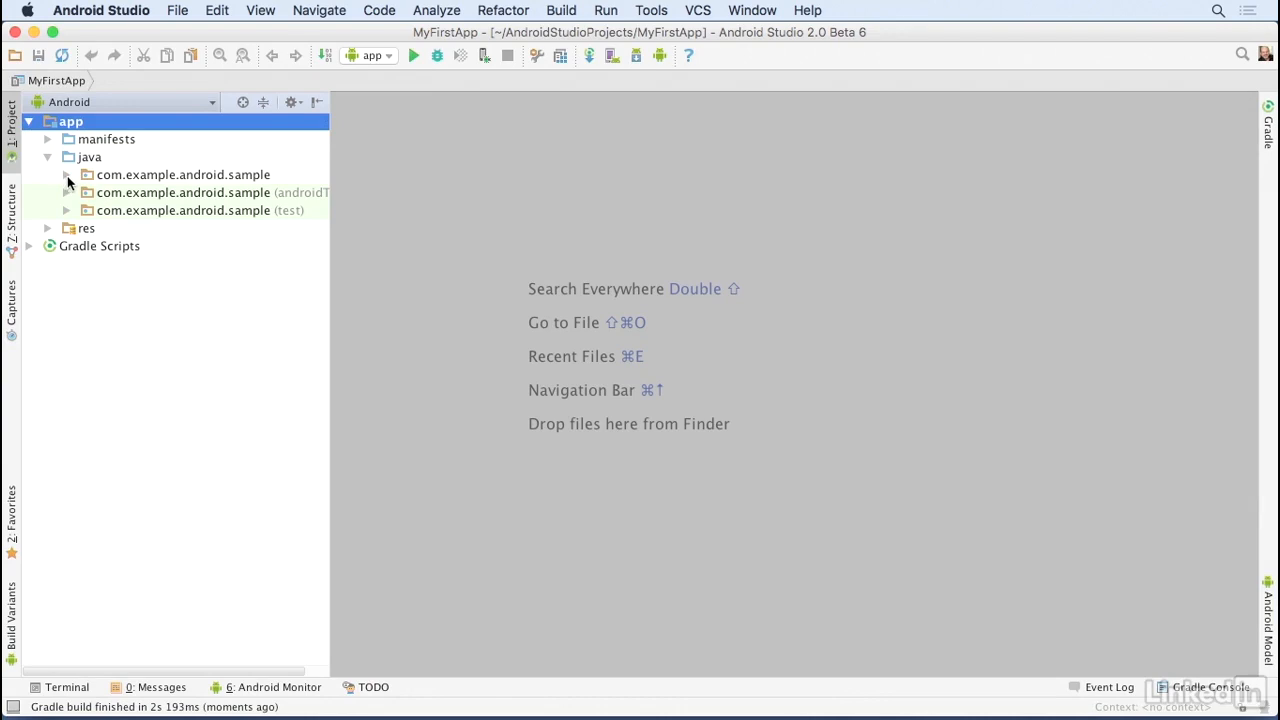
{"action": "left_click", "coordinate": [66, 175]}
{"action": "double_click", "coordinate": [125, 193]}
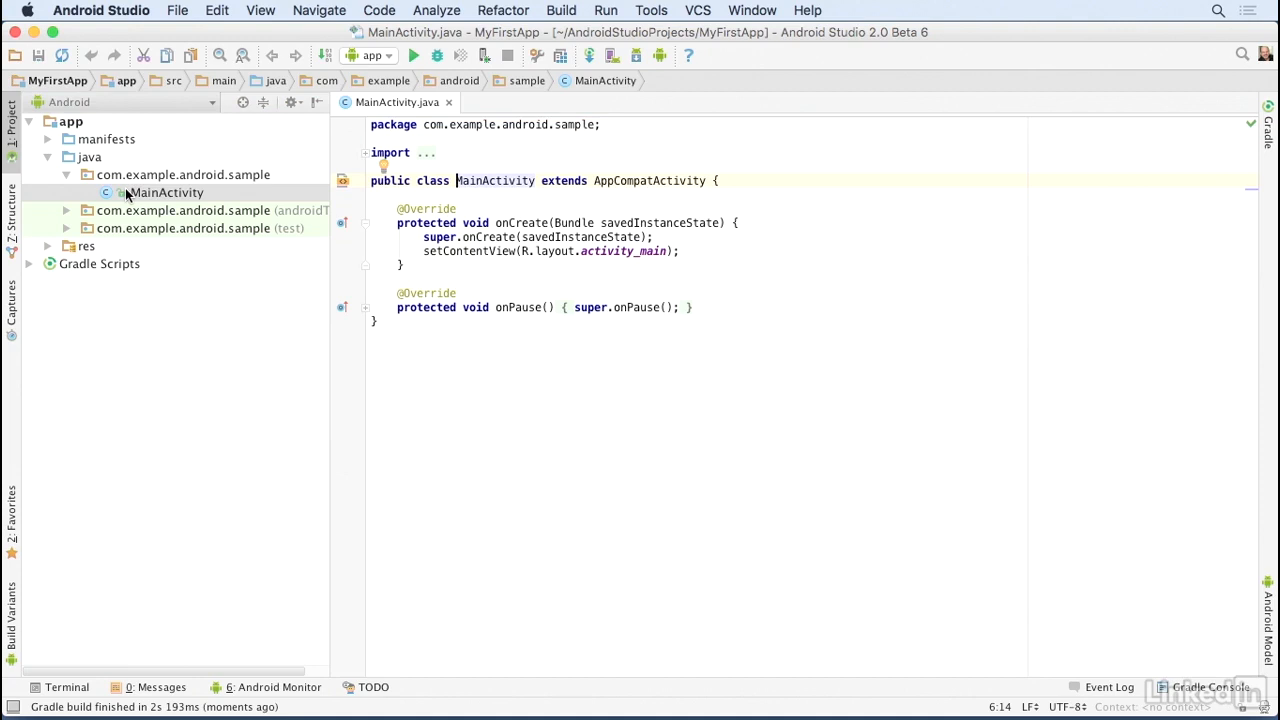
Import all components from settings.jar on the Desktop, restart the IDE to apply them and dismiss the startup tip
{"action": "left_click", "coordinate": [172, 12]}
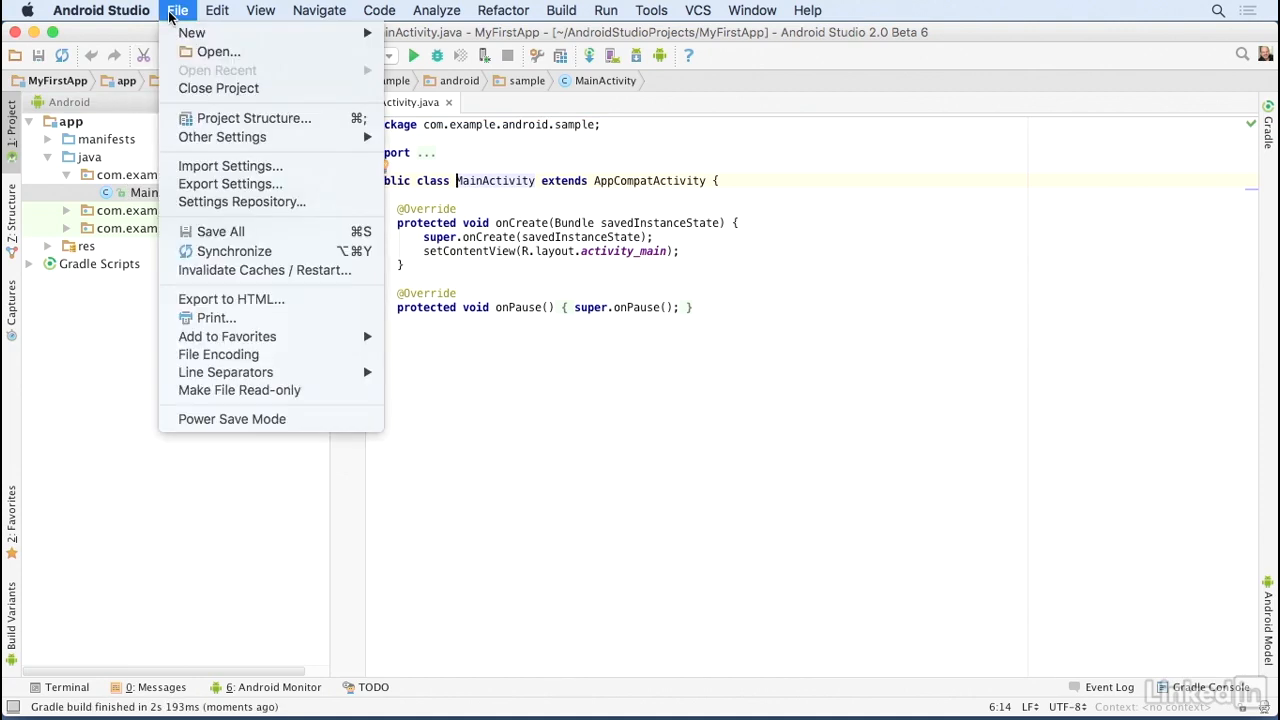
{"action": "left_click", "coordinate": [205, 166]}
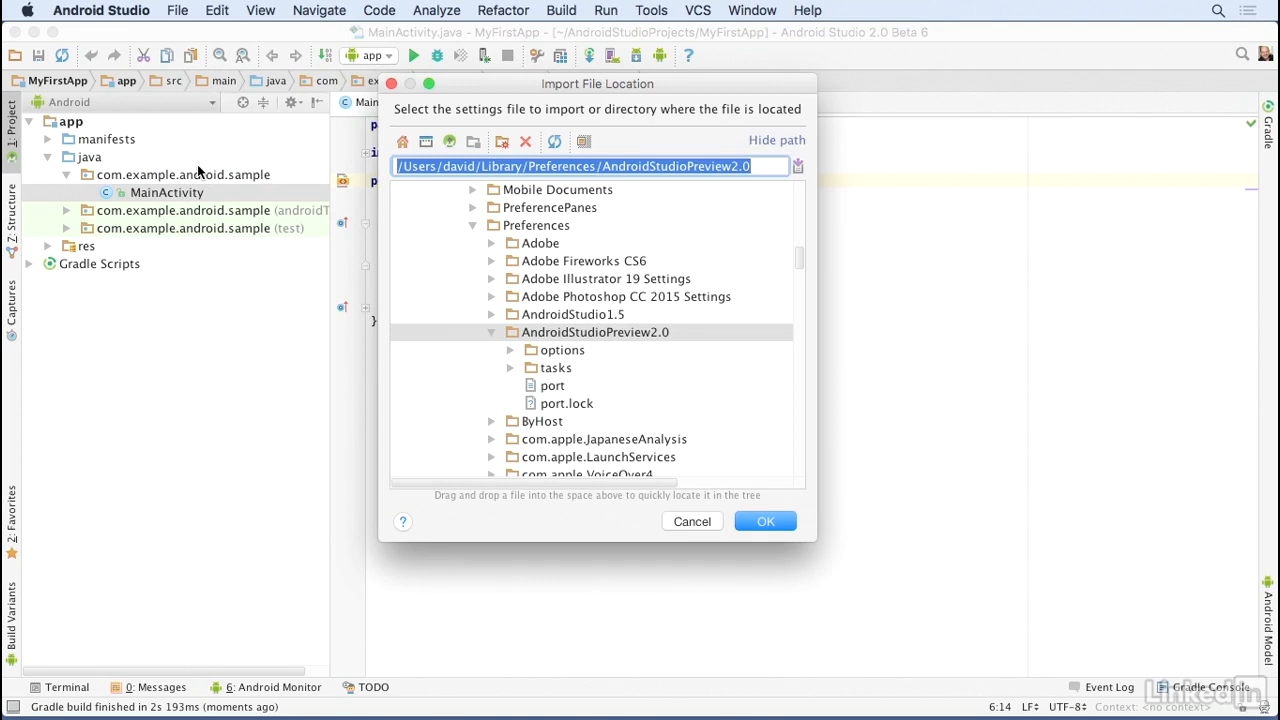
{"action": "key", "text": "super+d"}
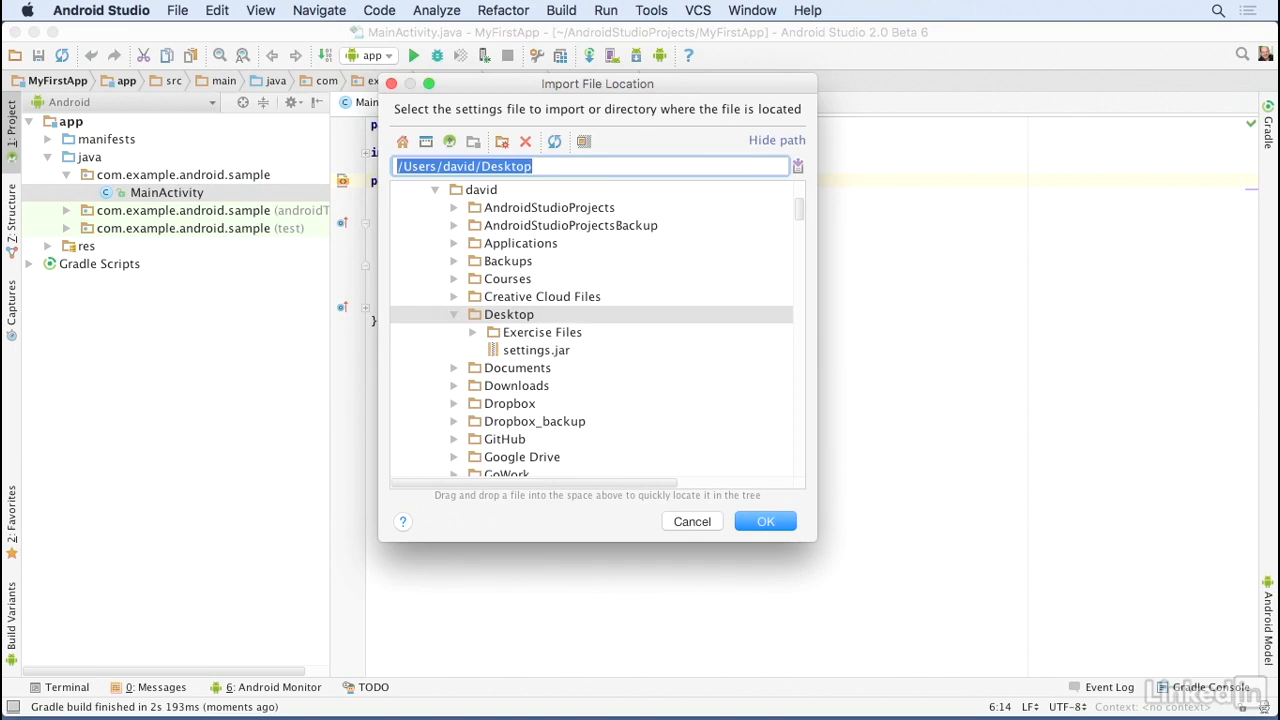
{"action": "left_click", "coordinate": [497, 352]}
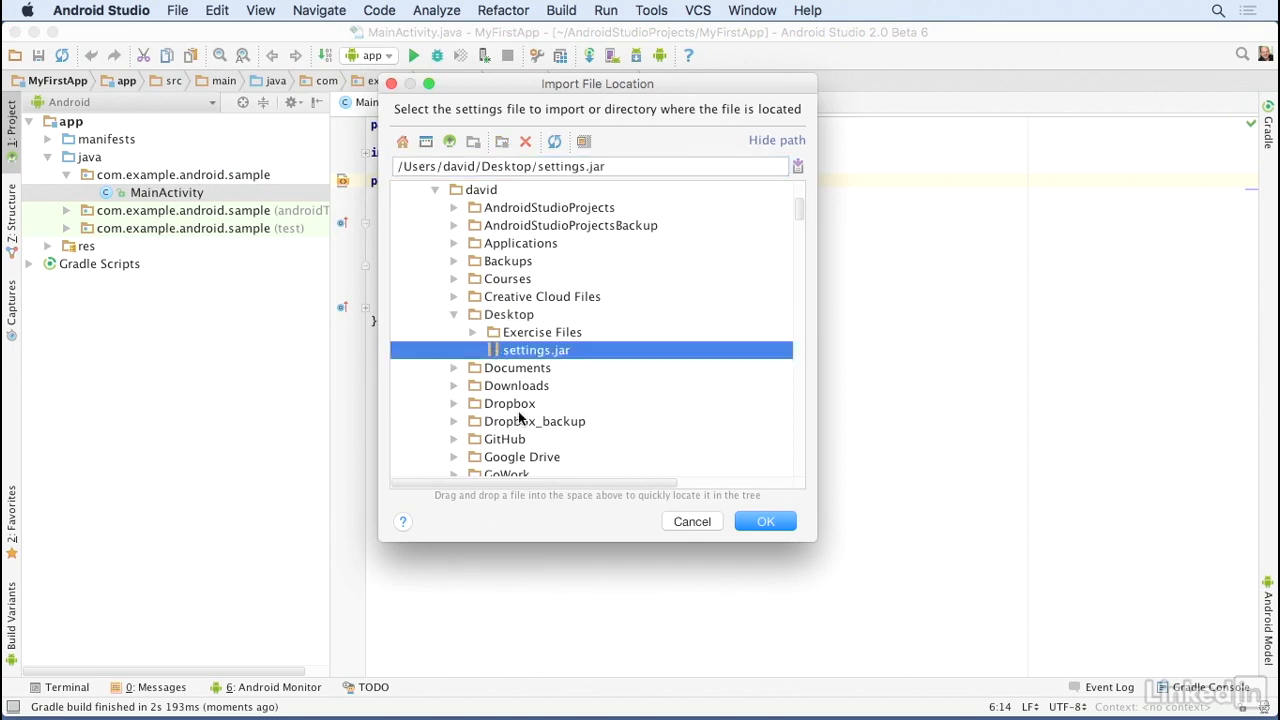
{"action": "left_click", "coordinate": [766, 522]}
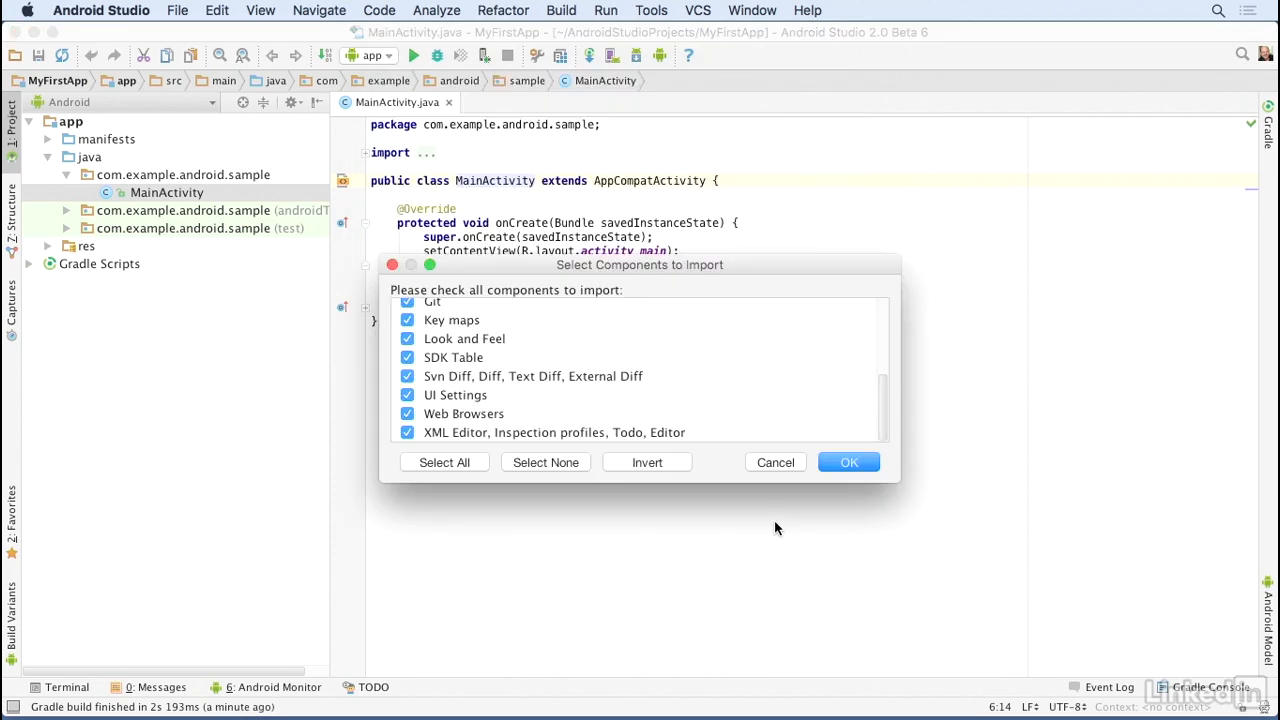
{"action": "left_click", "coordinate": [840, 466]}
{"action": "left_click", "coordinate": [792, 154]}
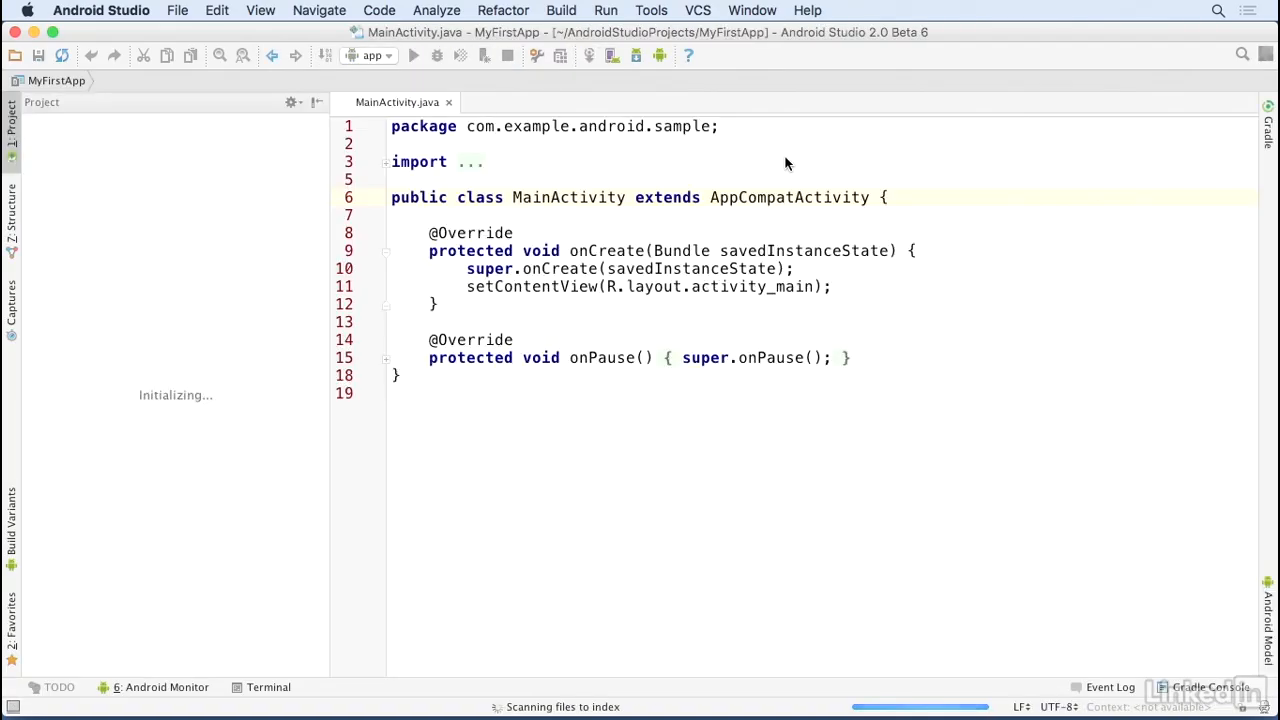
{"action": "left_click", "coordinate": [630, 508]}
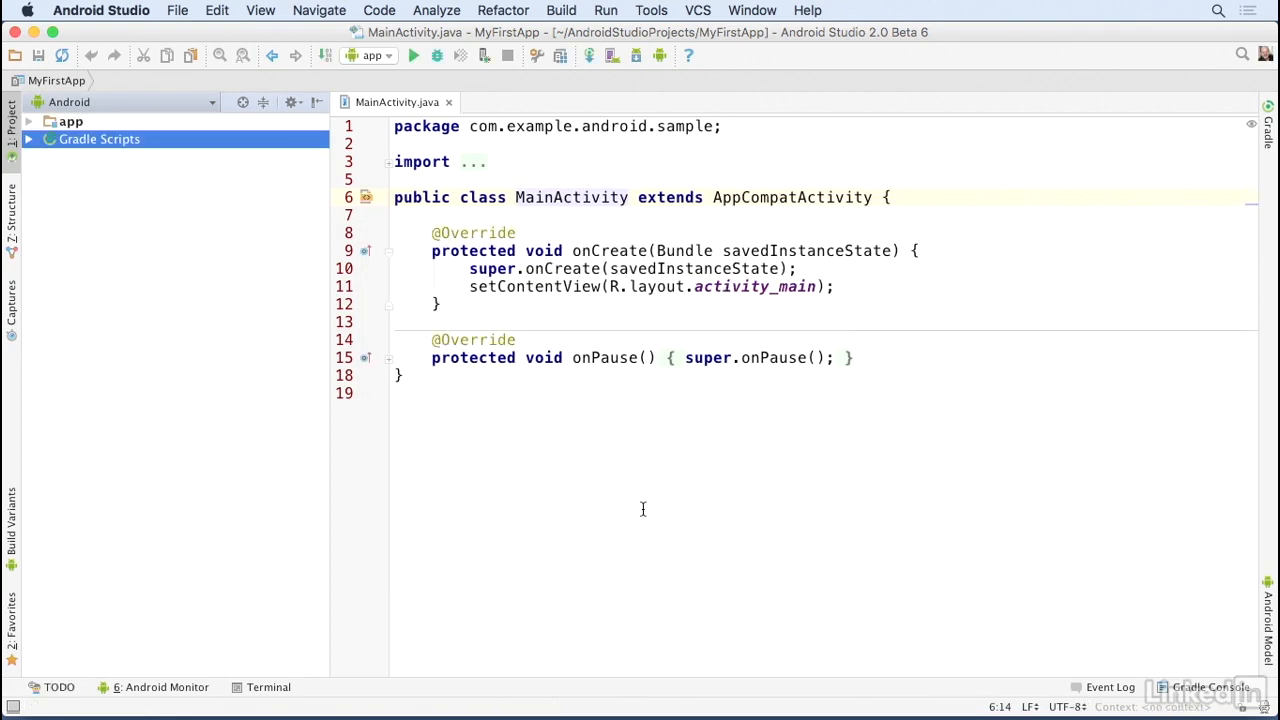